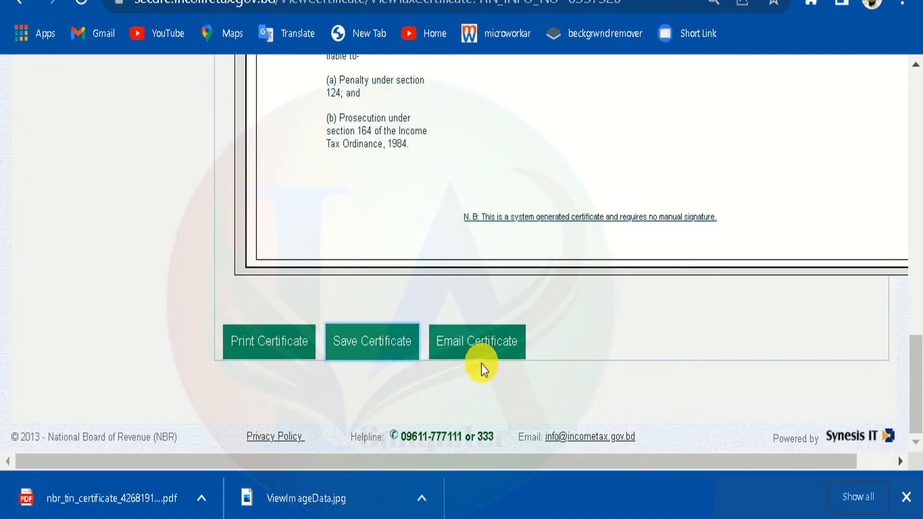
- Open the new-user registration form, enter a user ID and the password twice, and pick a security question
{"action": "left_click", "coordinate": [460, 357]}
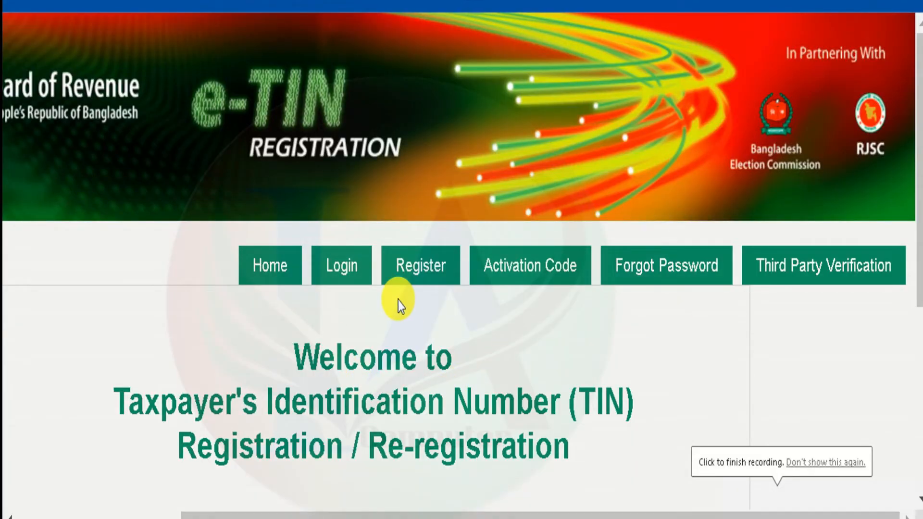
{"action": "left_click", "coordinate": [434, 269]}
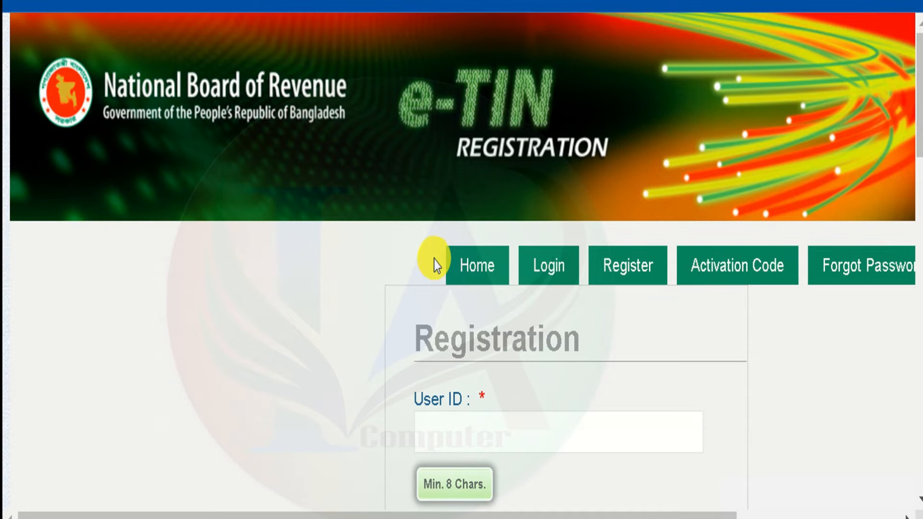
{"action": "scroll", "coordinate": [475, 202], "scroll_direction": "down", "scroll_amount": 5}
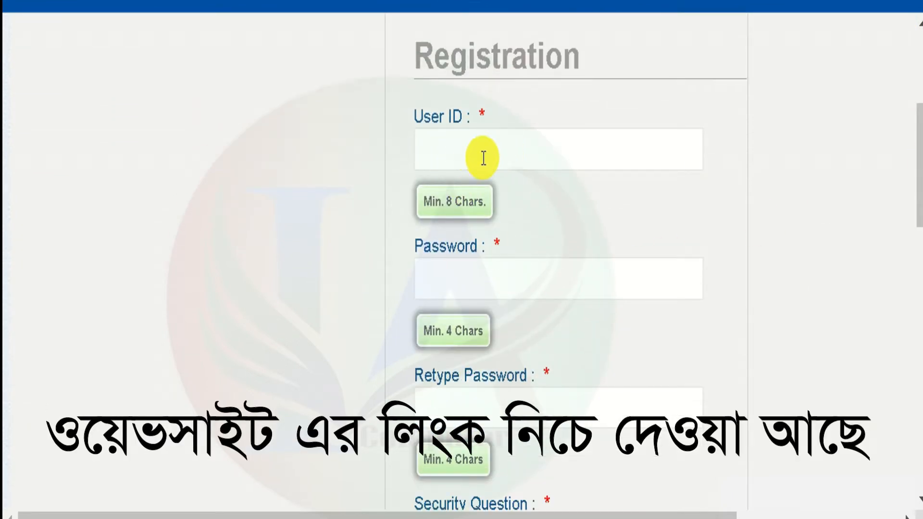
{"action": "left_click", "coordinate": [441, 158]}
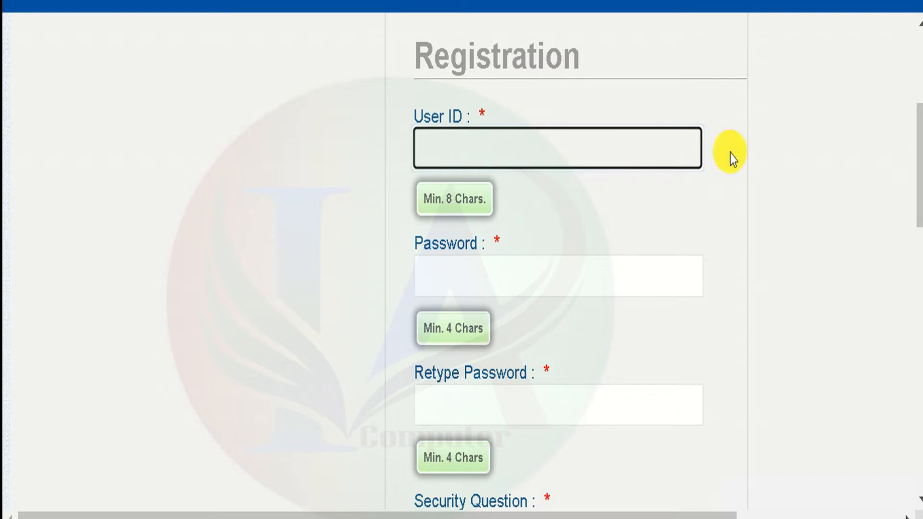
{"action": "left_click_drag", "start_coordinate": [919, 165], "coordinate": [918, 219]}
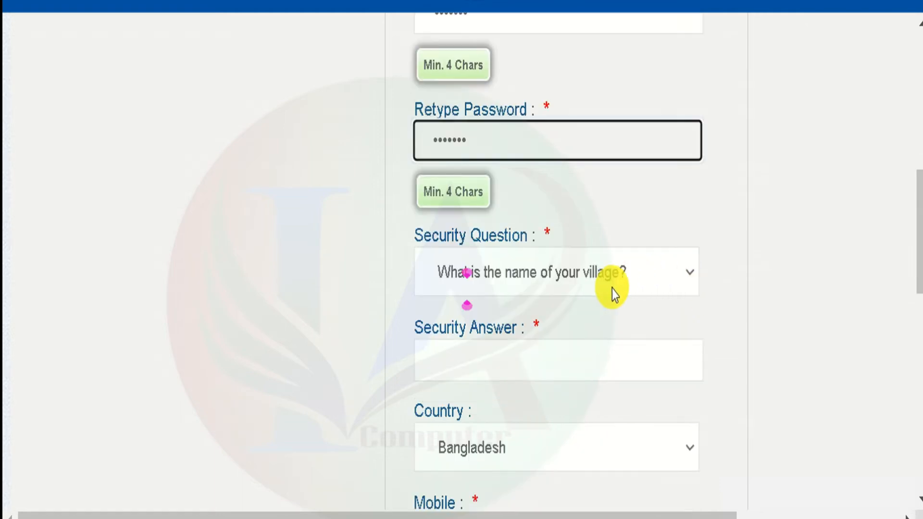
{"action": "left_click", "coordinate": [603, 274]}
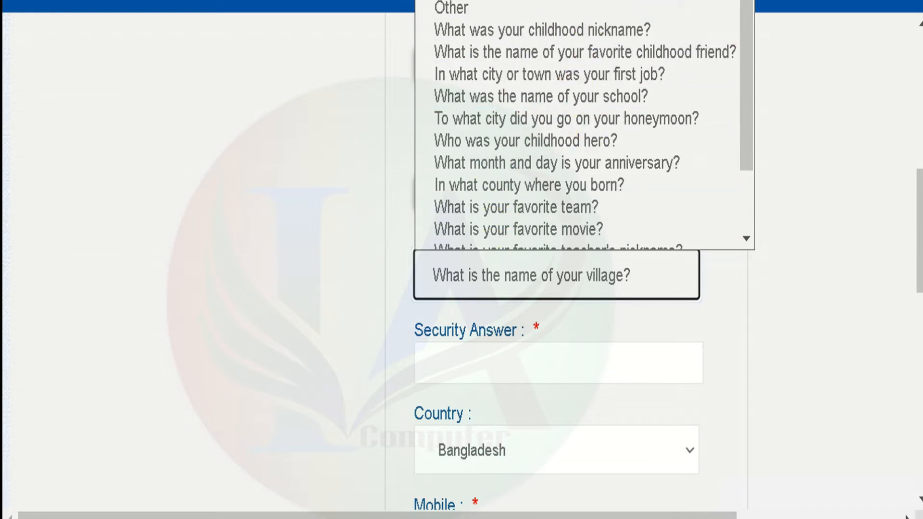
{"action": "key", "text": "Escape"}
{"action": "left_click", "coordinate": [496, 365]}
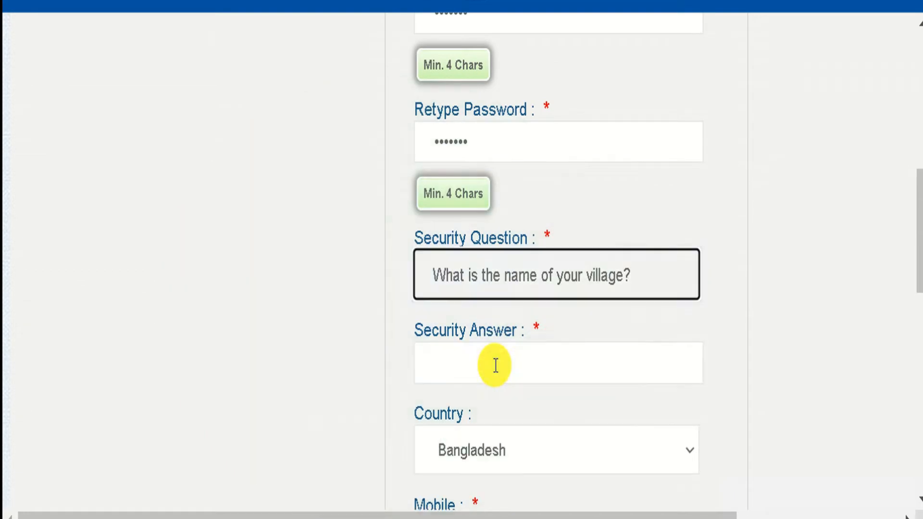
{"action": "left_click", "coordinate": [495, 365]}
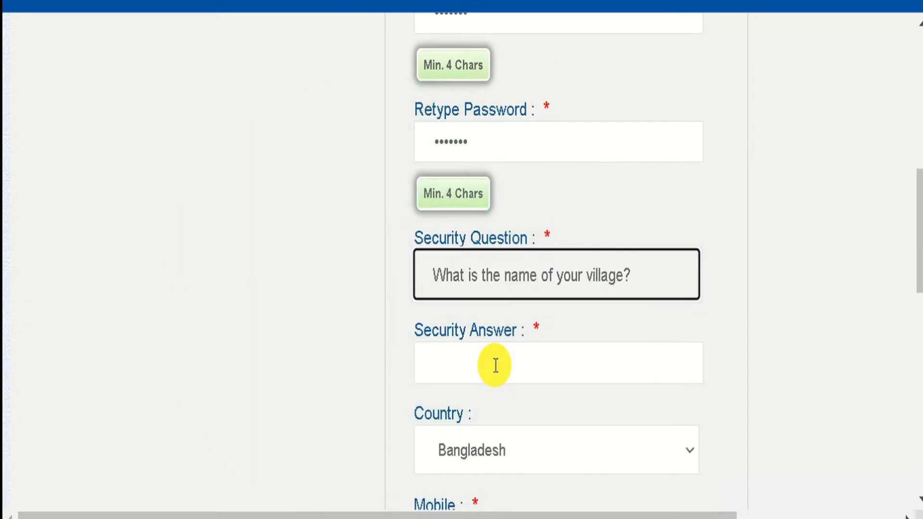
{"action": "left_click", "coordinate": [495, 365]}
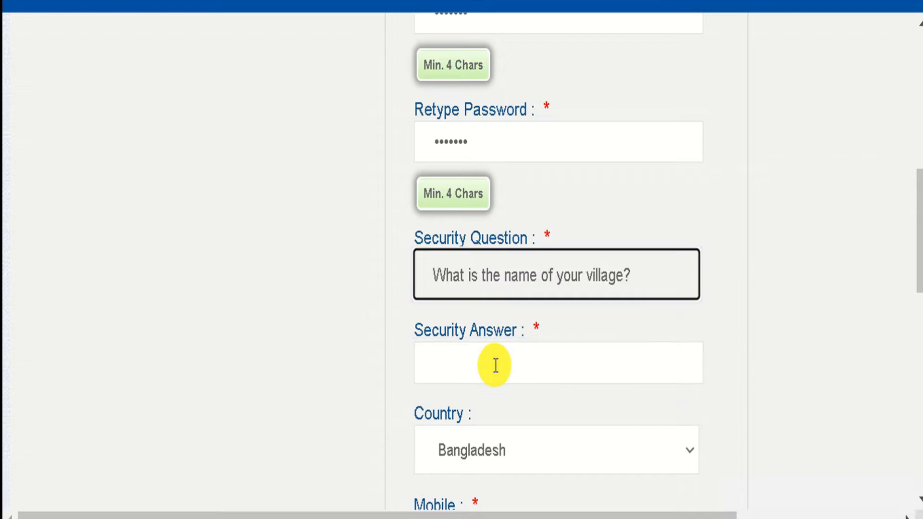
{"action": "left_click", "coordinate": [496, 365]}
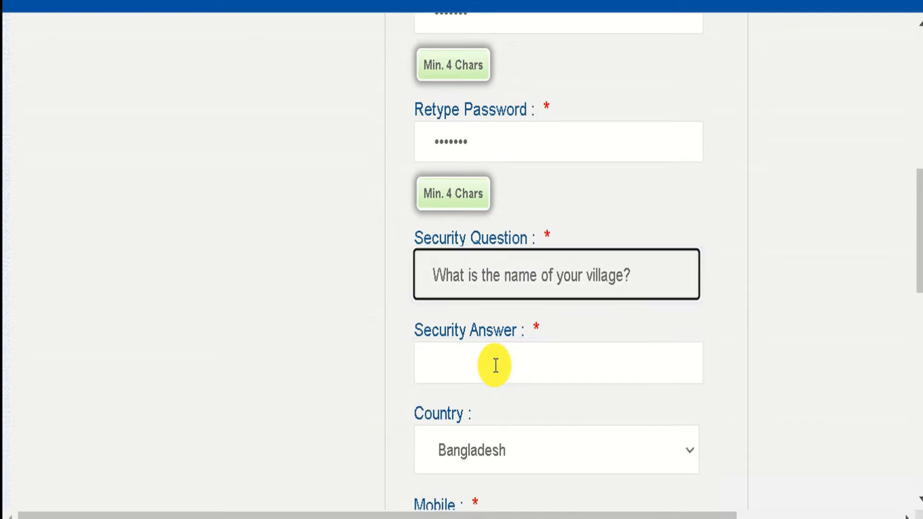
{"action": "left_click", "coordinate": [495, 365]}
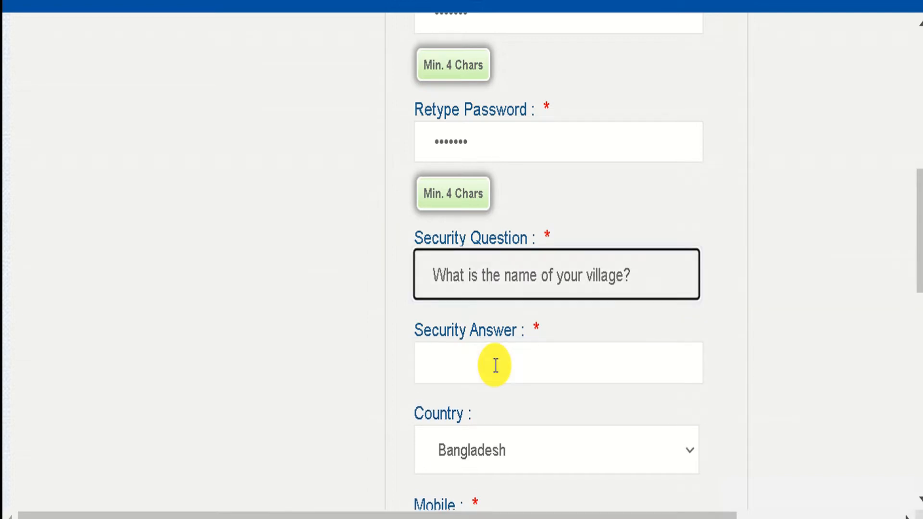
{"action": "left_click", "coordinate": [496, 365]}
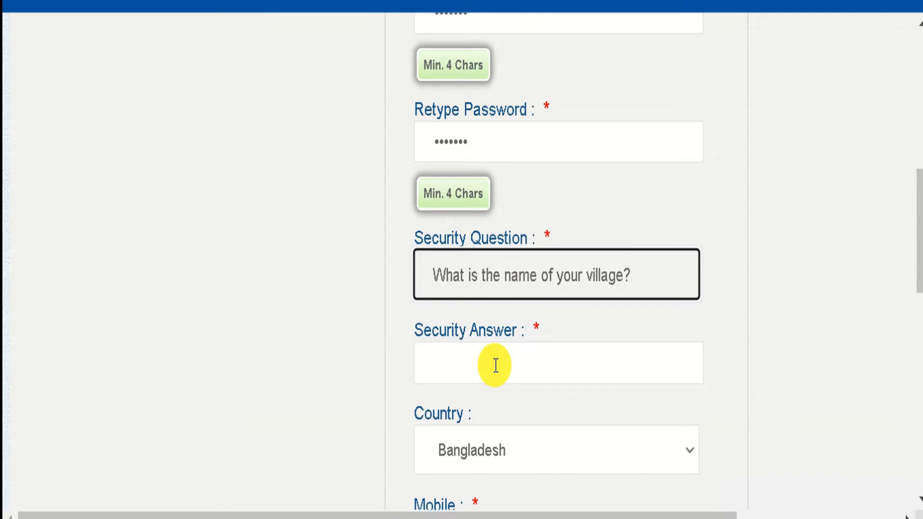
{"action": "left_click", "coordinate": [495, 366]}
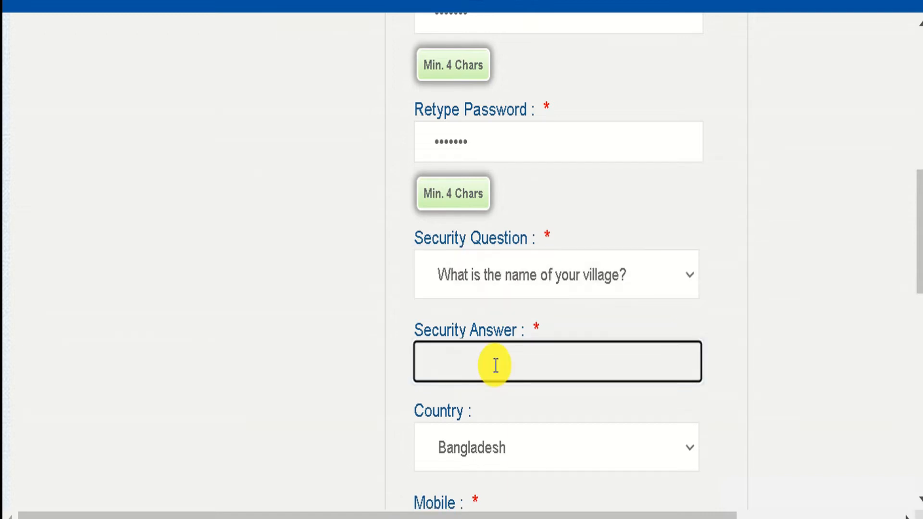
{"action": "left_click", "coordinate": [496, 365]}
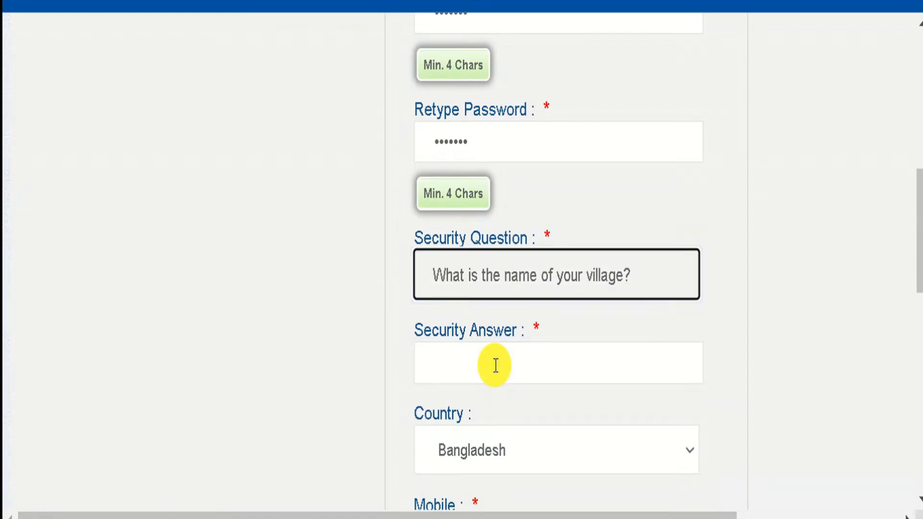
{"action": "left_click", "coordinate": [495, 365]}
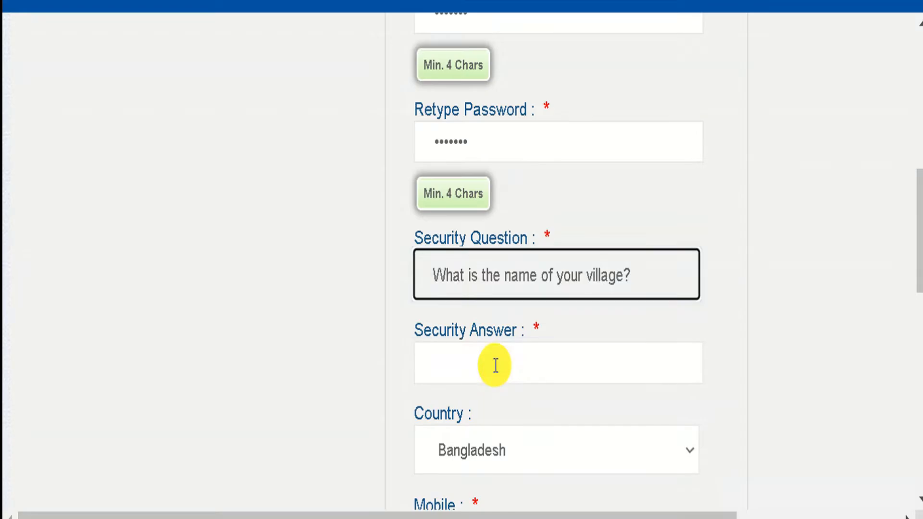
{"action": "left_click", "coordinate": [495, 365]}
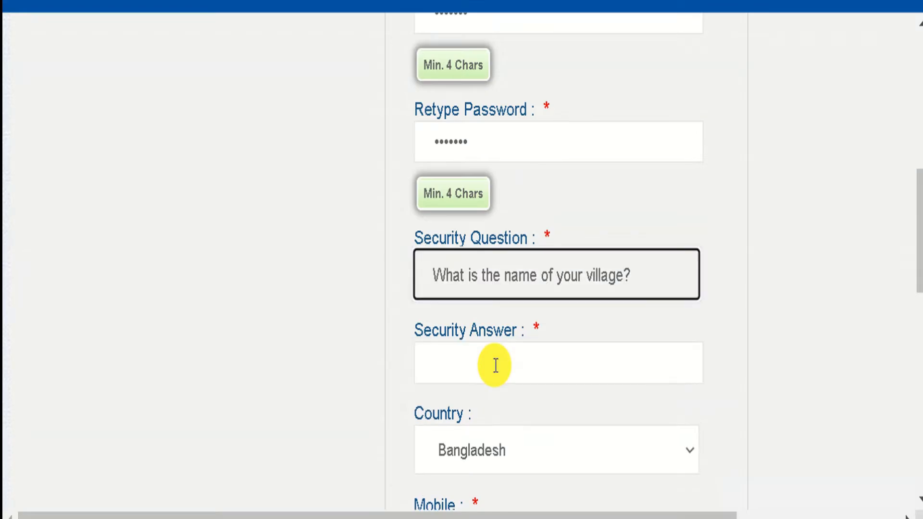
{"action": "left_click", "coordinate": [496, 365]}
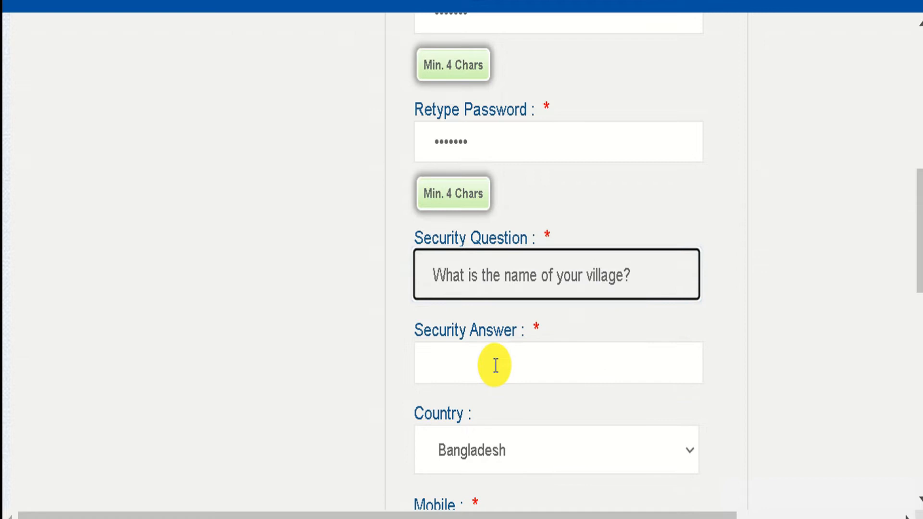
{"action": "left_click", "coordinate": [496, 365]}
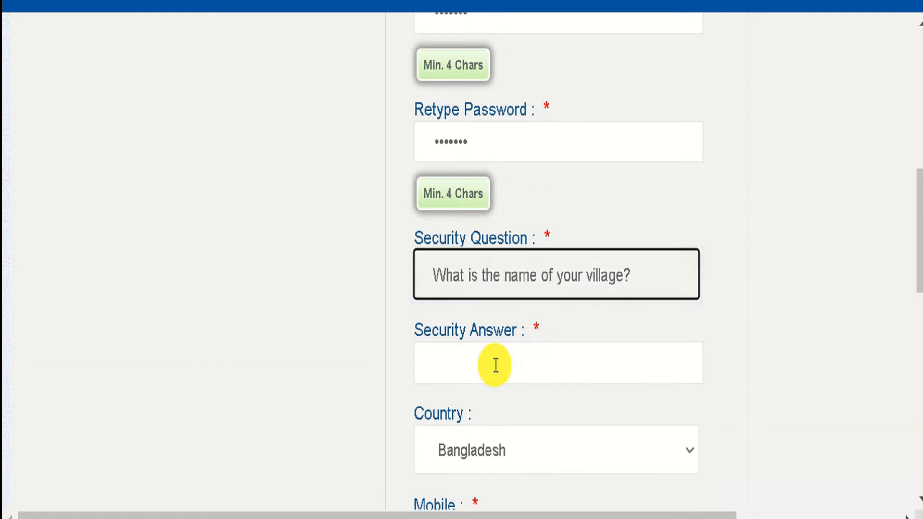
{"action": "left_click", "coordinate": [496, 366]}
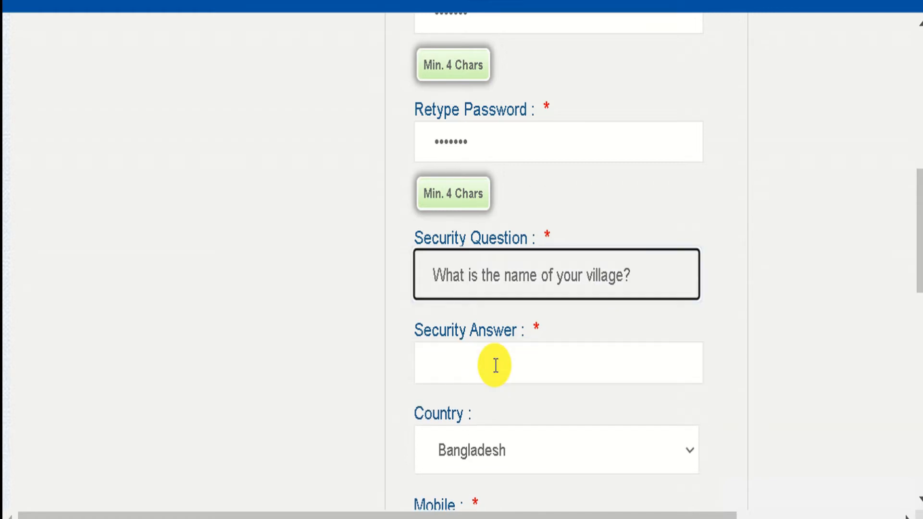
{"action": "left_click", "coordinate": [496, 365]}
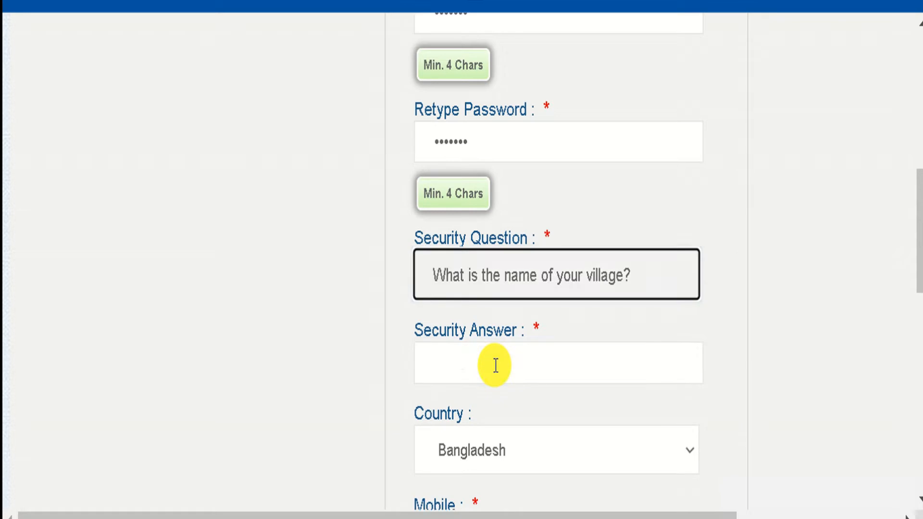
{"action": "left_click", "coordinate": [496, 365]}
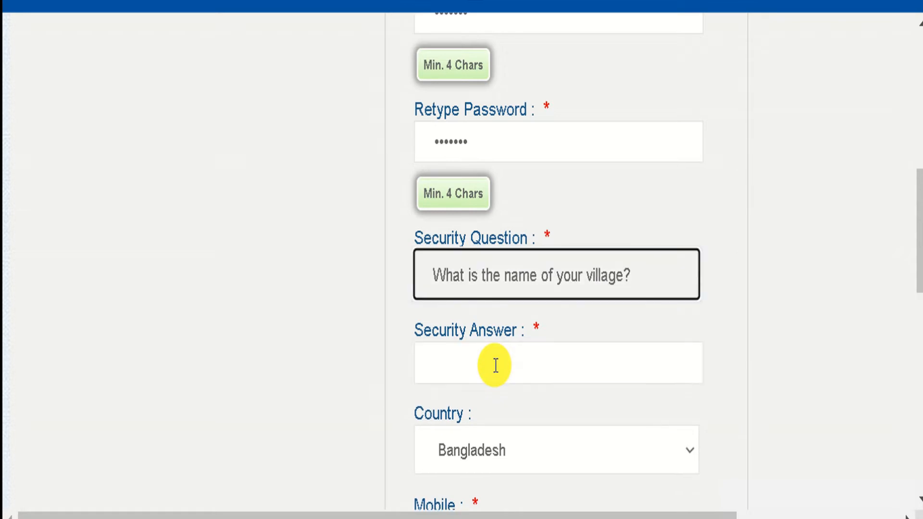
{"action": "left_click", "coordinate": [496, 366]}
{"action": "scroll", "coordinate": [919, 241], "scroll_direction": "down", "scroll_amount": 3}
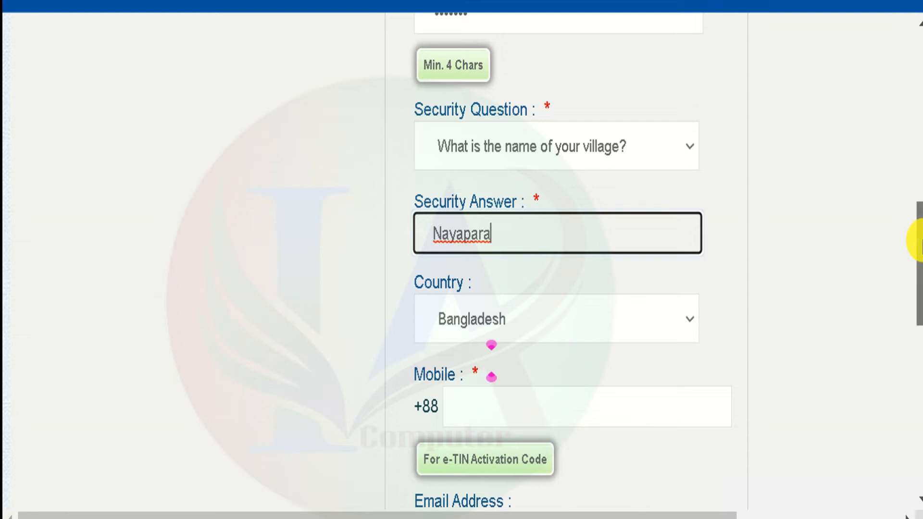
{"action": "left_click_drag", "start_coordinate": [919, 240], "coordinate": [919, 278]}
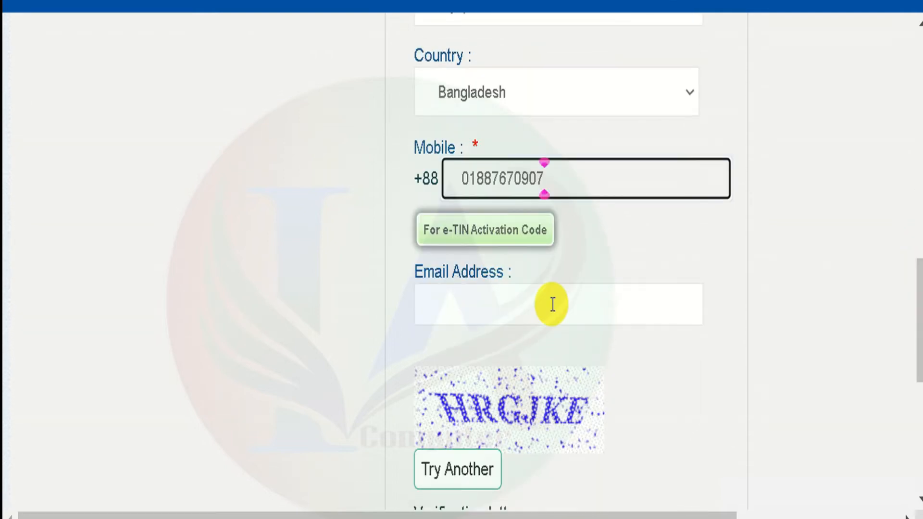
- Enter the e-mail address and the verification letters 'HRGJKE' from the image
{"action": "left_click", "coordinate": [437, 304]}
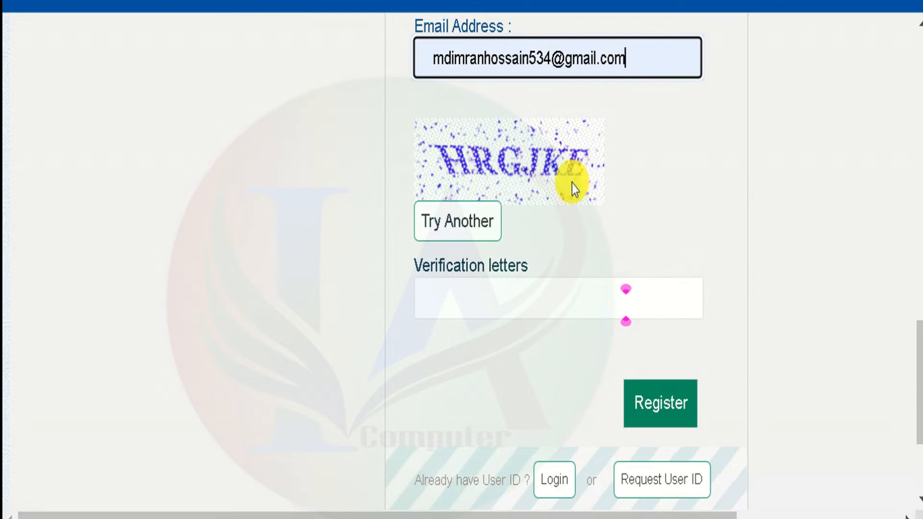
{"action": "left_click", "coordinate": [553, 292]}
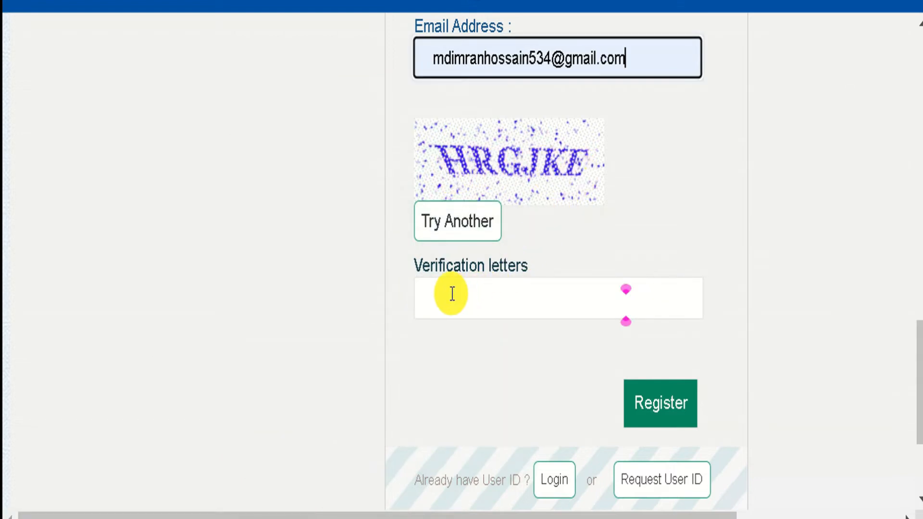
{"action": "left_click", "coordinate": [560, 293]}
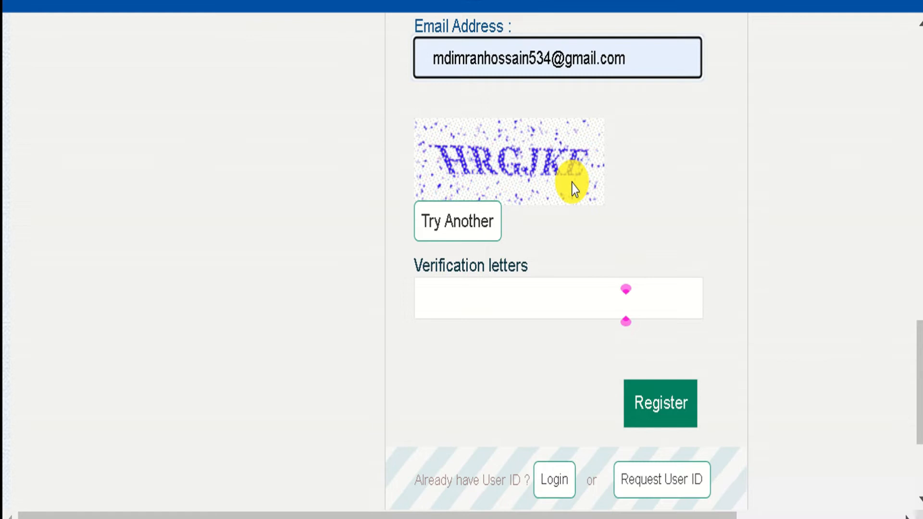
{"action": "left_click", "coordinate": [539, 291]}
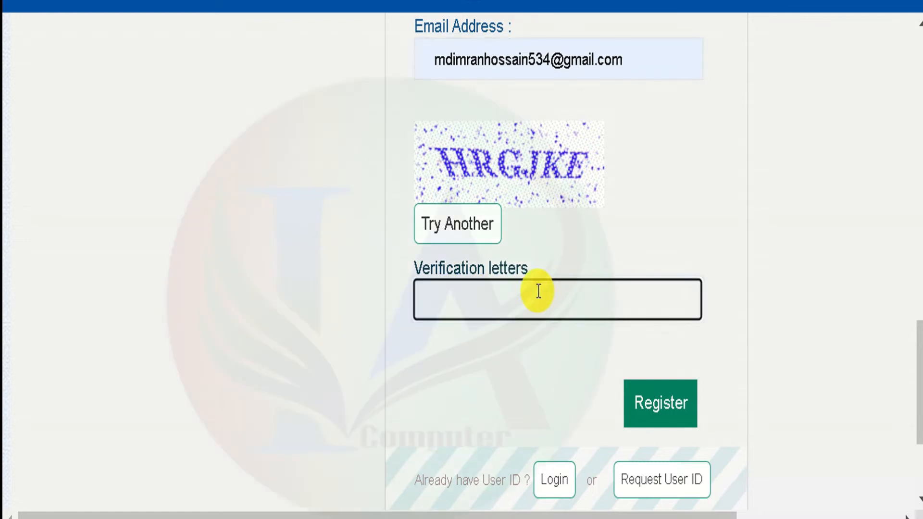
{"action": "type", "text": "HRGJKE"}
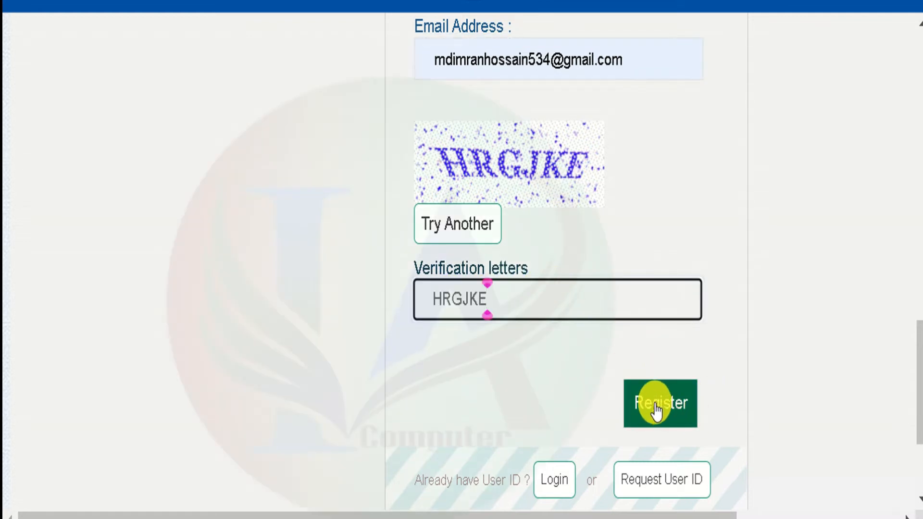
{"action": "scroll", "coordinate": [650, 417], "scroll_direction": "down", "scroll_amount": 4}
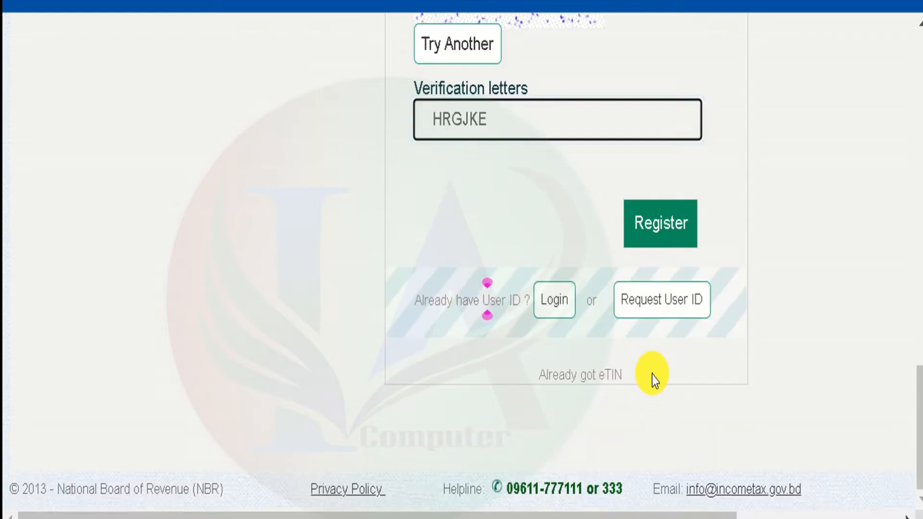
- Submit the registration form and decline Chrome's offer to save the password
{"action": "left_click", "coordinate": [660, 224]}
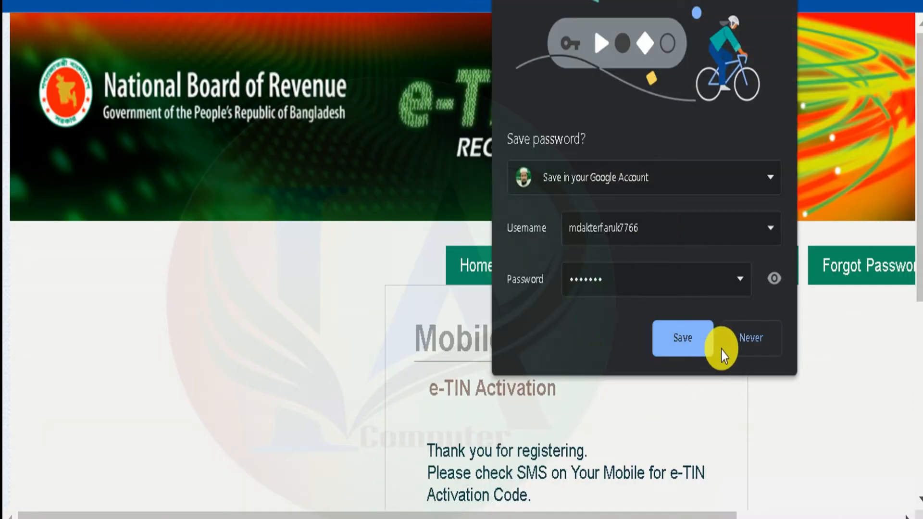
{"action": "left_click", "coordinate": [722, 342]}
{"action": "scroll", "coordinate": [663, 332], "scroll_direction": "down", "scroll_amount": 5}
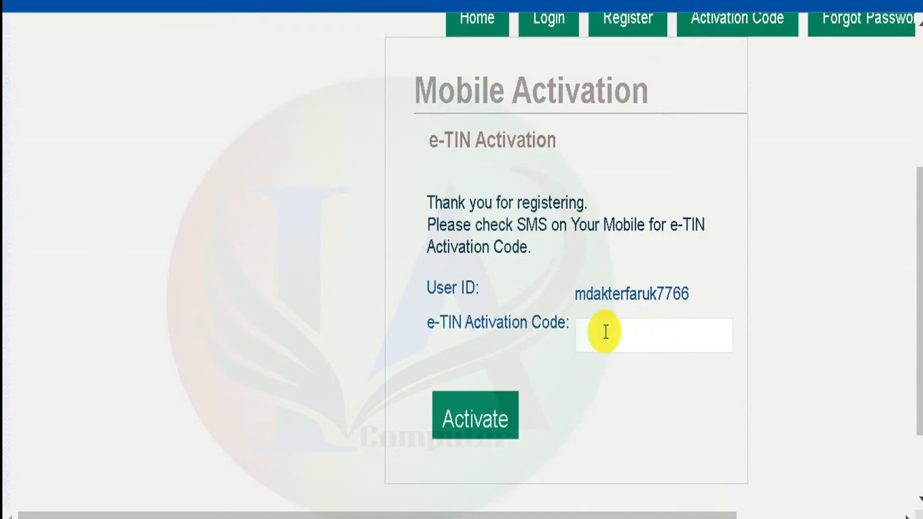
- Paste the SMS activation code and activate the new account
{"action": "left_click", "coordinate": [620, 332]}
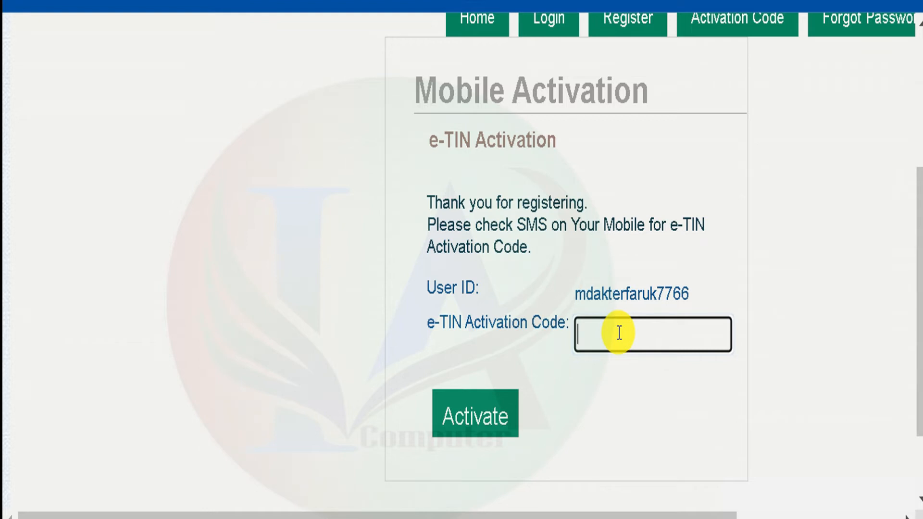
{"action": "key", "text": "ctrl+v"}
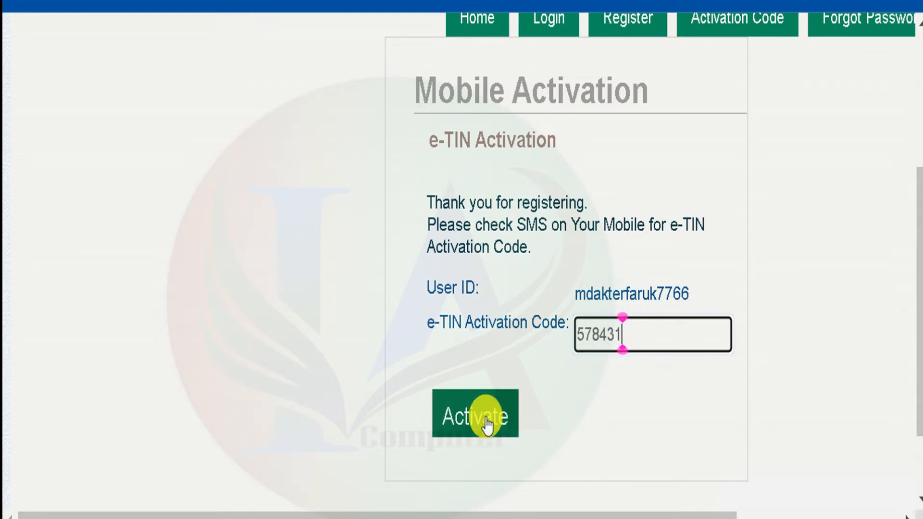
{"action": "left_click", "coordinate": [486, 422]}
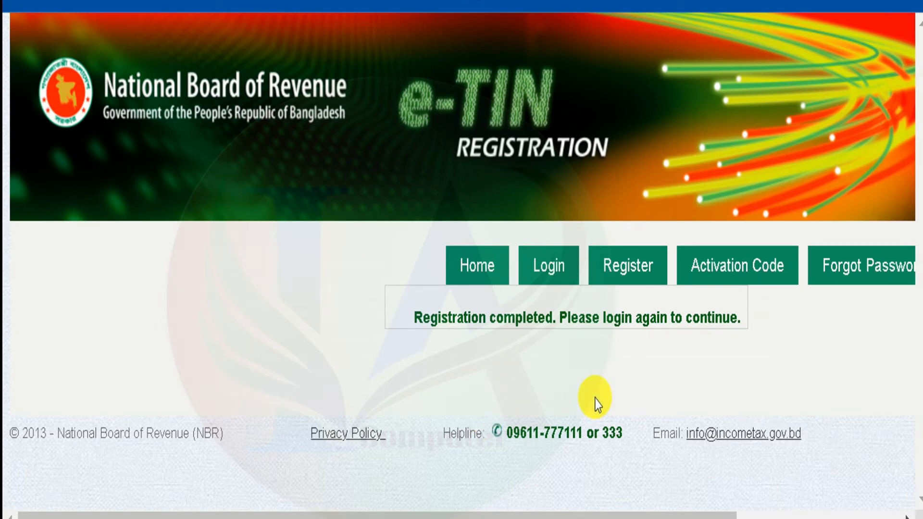
- Log in with the new account's prefilled credentials and open the TIN Registration/Re-registration form
{"action": "left_click", "coordinate": [552, 270]}
{"action": "scroll", "coordinate": [916, 295], "scroll_direction": "down", "scroll_amount": 5}
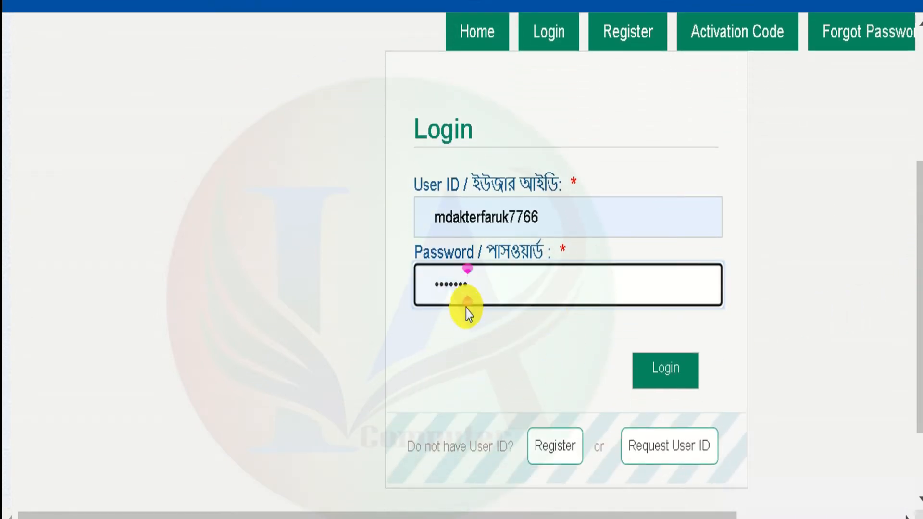
{"action": "left_click", "coordinate": [660, 371]}
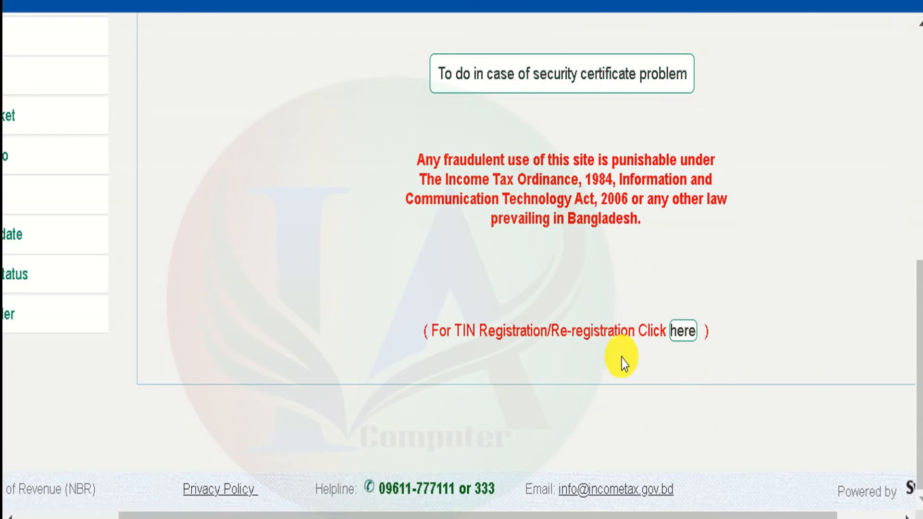
{"action": "left_click", "coordinate": [686, 335]}
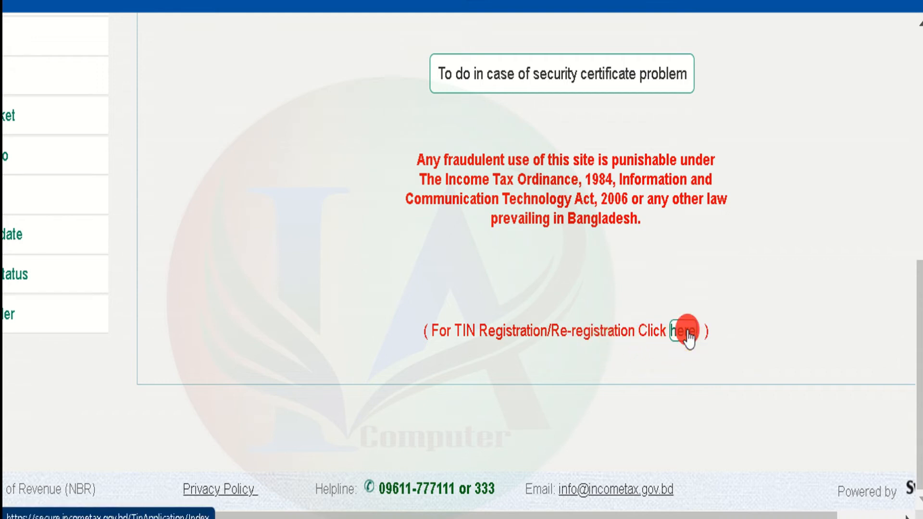
- Set taxpayer status to Individual -> Bangladeshi, sub-status Having NID, registration type New Registration
{"action": "scroll", "coordinate": [594, 319], "scroll_direction": "down", "scroll_amount": 5}
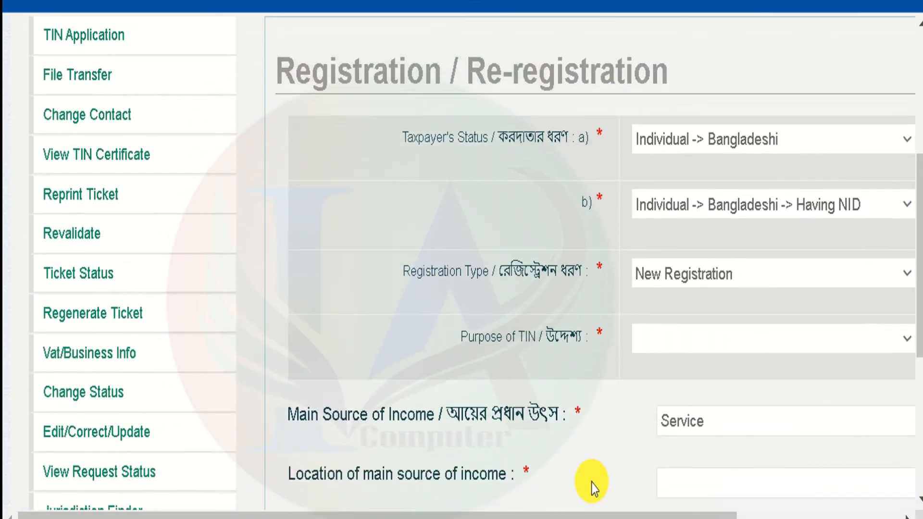
{"action": "left_click_drag", "start_coordinate": [500, 513], "coordinate": [634, 515]}
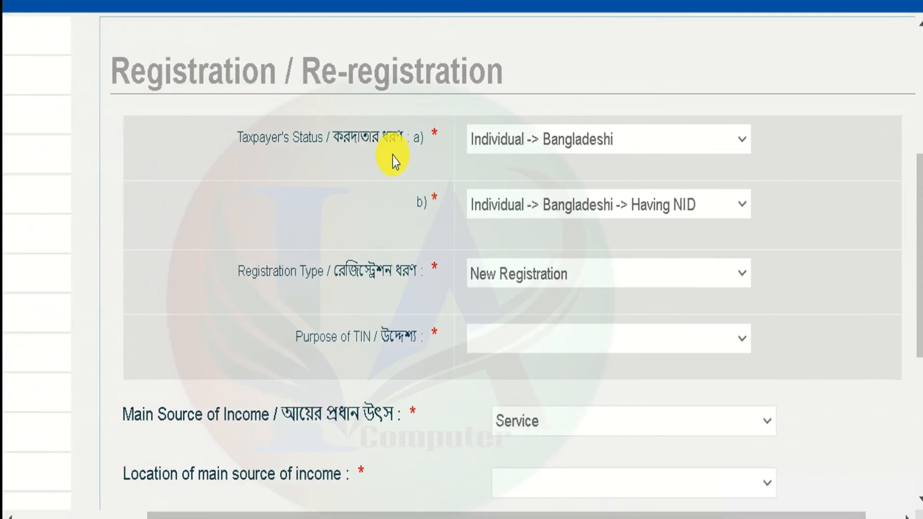
{"action": "left_click", "coordinate": [518, 142]}
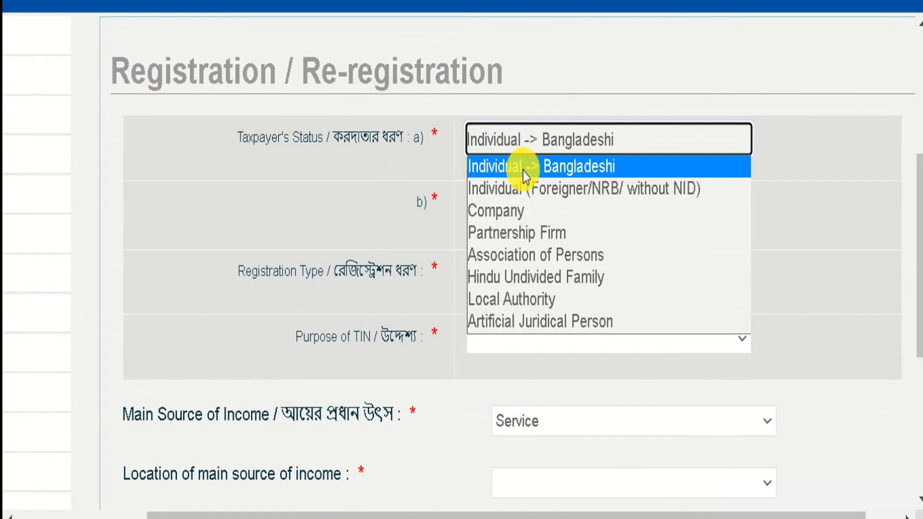
{"action": "left_click", "coordinate": [526, 173]}
{"action": "left_click", "coordinate": [525, 174]}
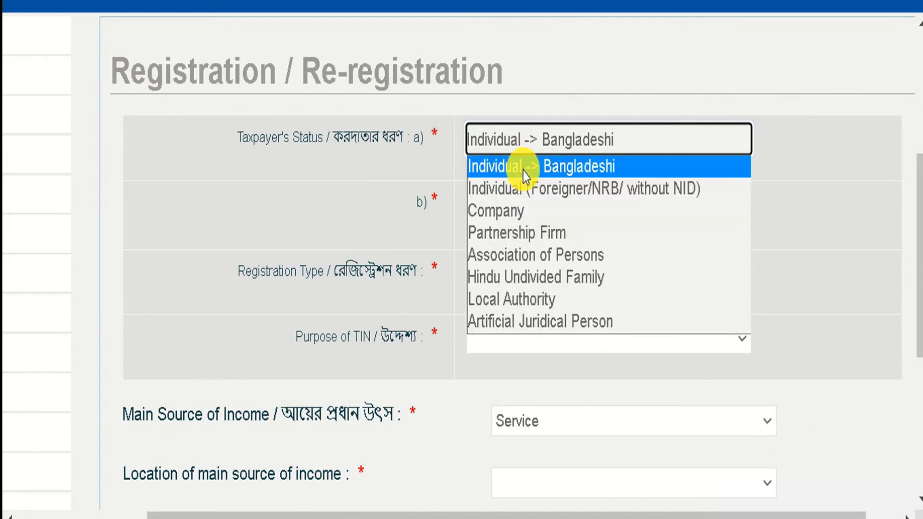
{"action": "left_click", "coordinate": [524, 173]}
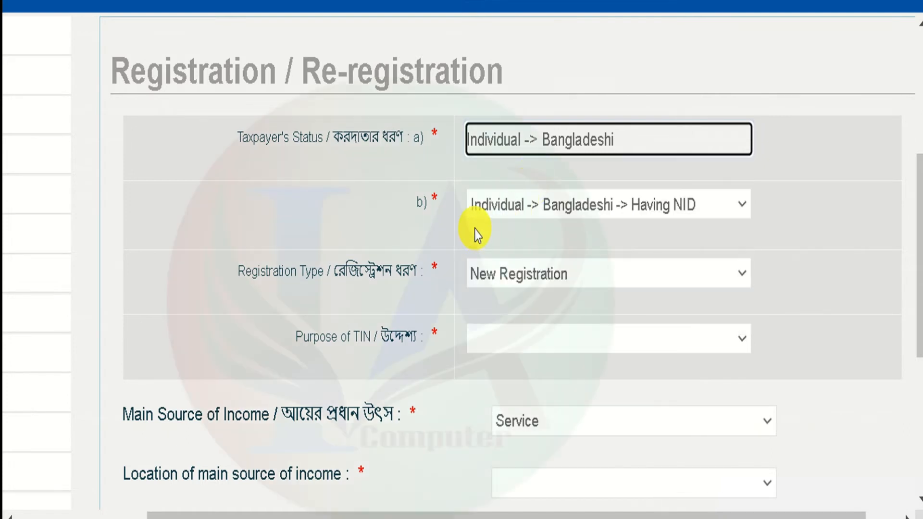
{"action": "left_click", "coordinate": [531, 215]}
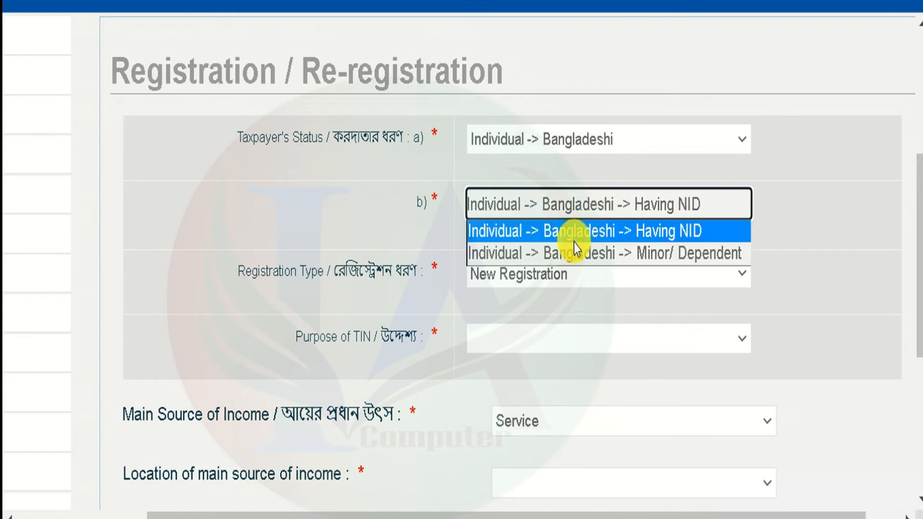
{"action": "left_click", "coordinate": [692, 236]}
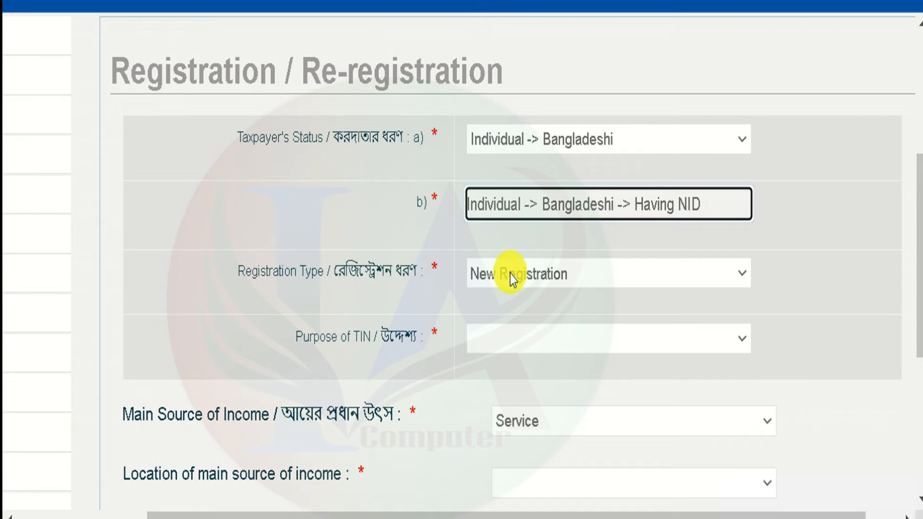
{"action": "left_click", "coordinate": [540, 273]}
{"action": "left_click", "coordinate": [539, 309]}
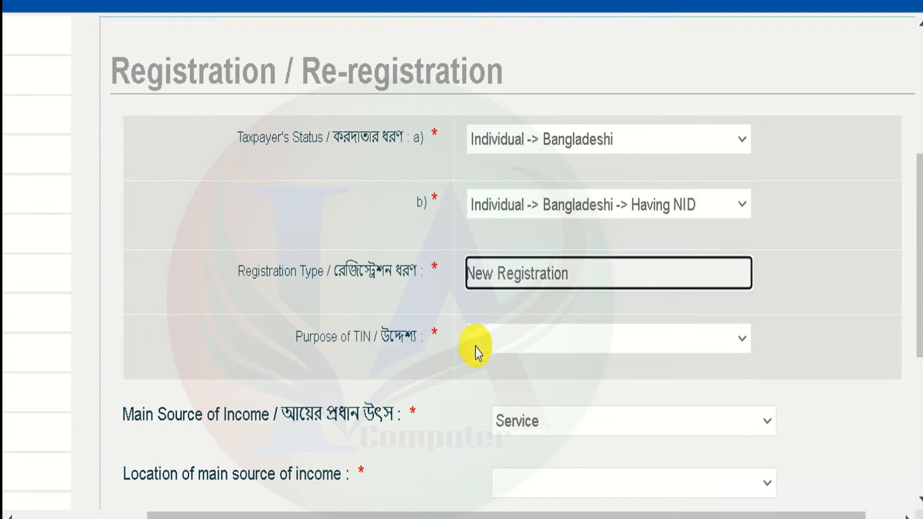
- Choose purpose Others, Business (Individual/Firm) income in Cox's Bazar by Location, and continue
{"action": "left_click", "coordinate": [507, 345]}
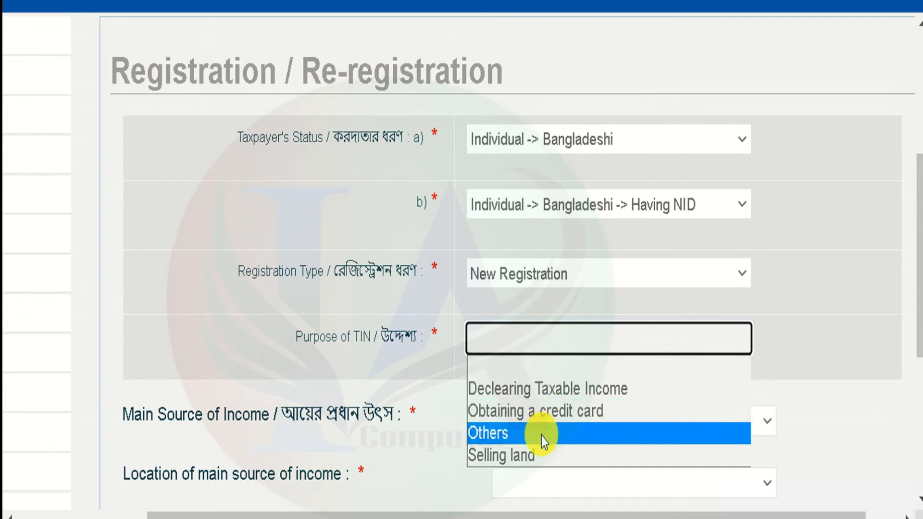
{"action": "left_click", "coordinate": [549, 336]}
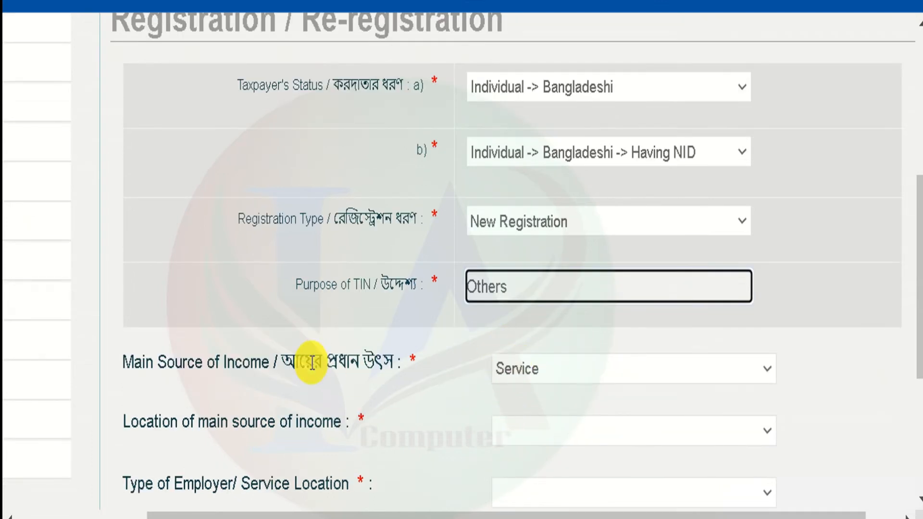
{"action": "left_click", "coordinate": [563, 370]}
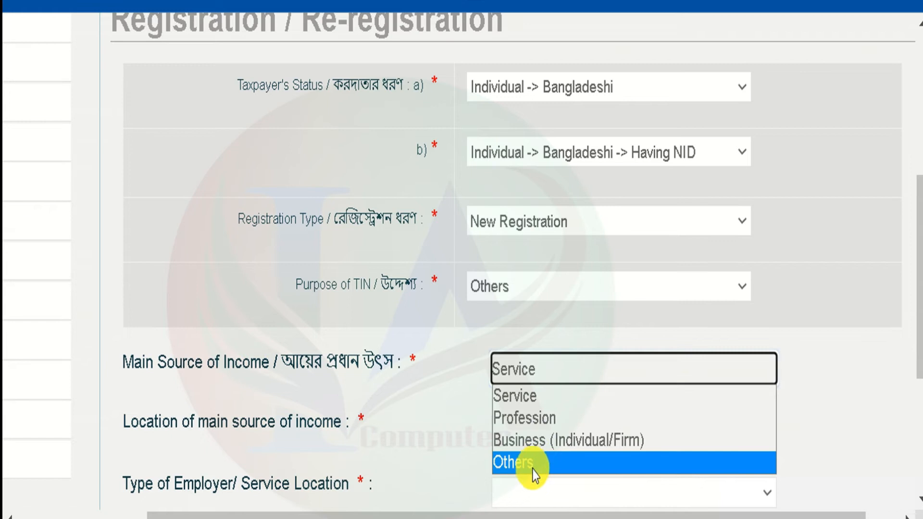
{"action": "left_click", "coordinate": [587, 445]}
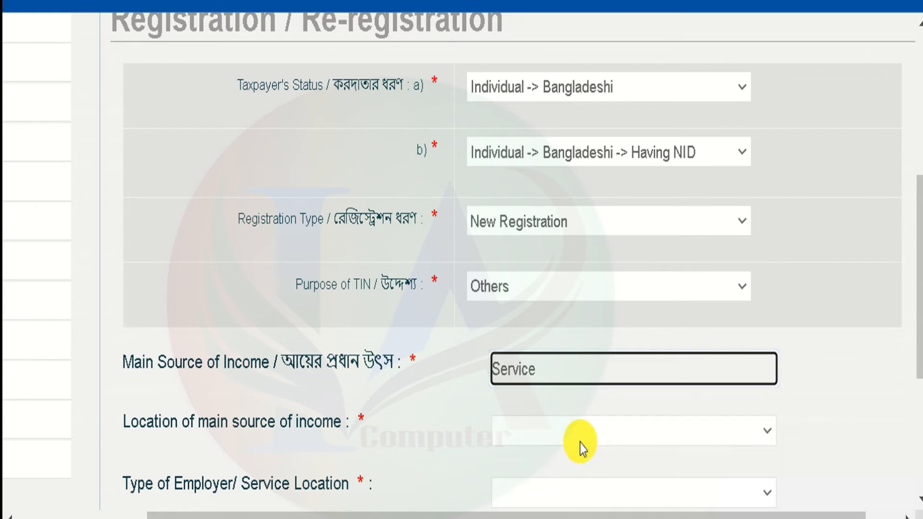
{"action": "left_click_drag", "start_coordinate": [919, 263], "coordinate": [913, 319]}
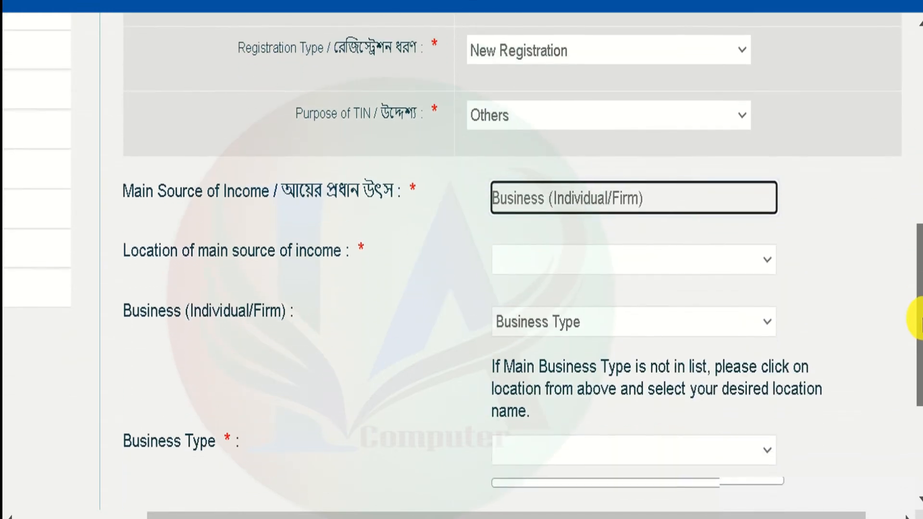
{"action": "left_click", "coordinate": [572, 262]}
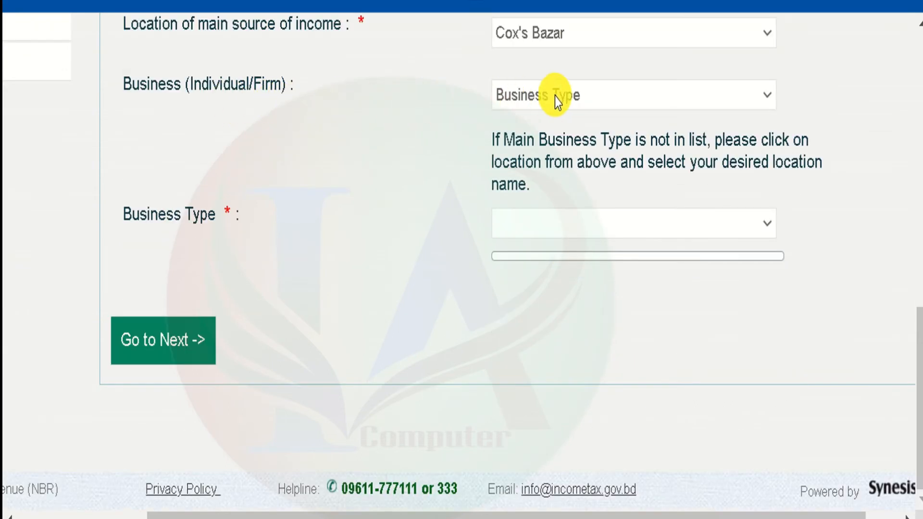
{"action": "left_click", "coordinate": [557, 95]}
{"action": "left_click", "coordinate": [531, 148]}
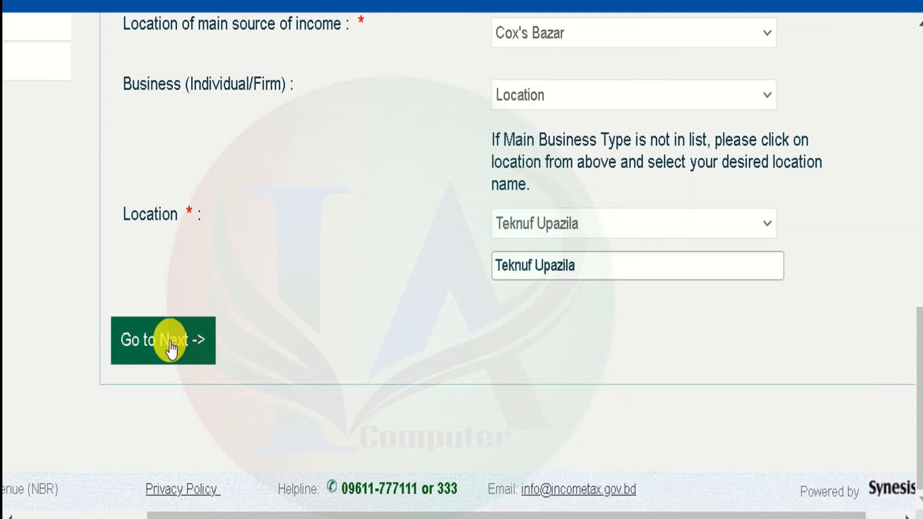
{"action": "left_click", "coordinate": [171, 345]}
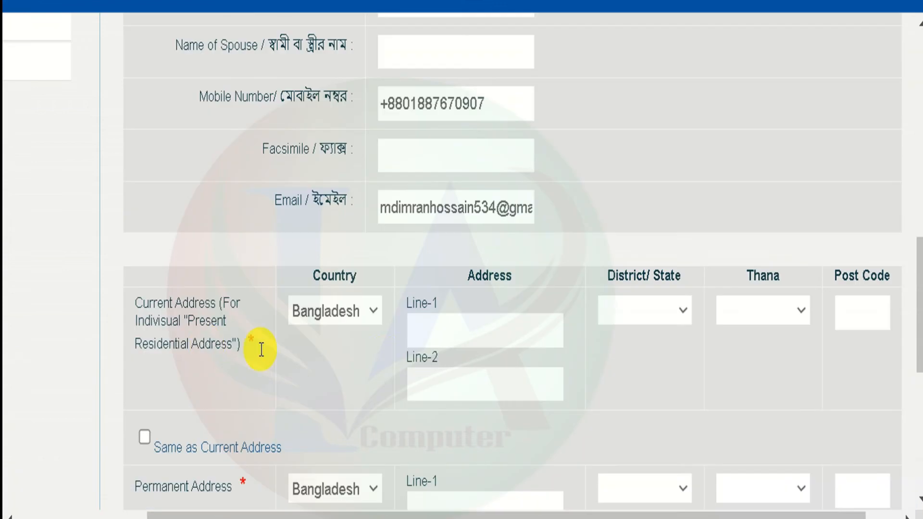
{"action": "scroll", "coordinate": [453, 319], "scroll_direction": "up", "scroll_amount": 10}
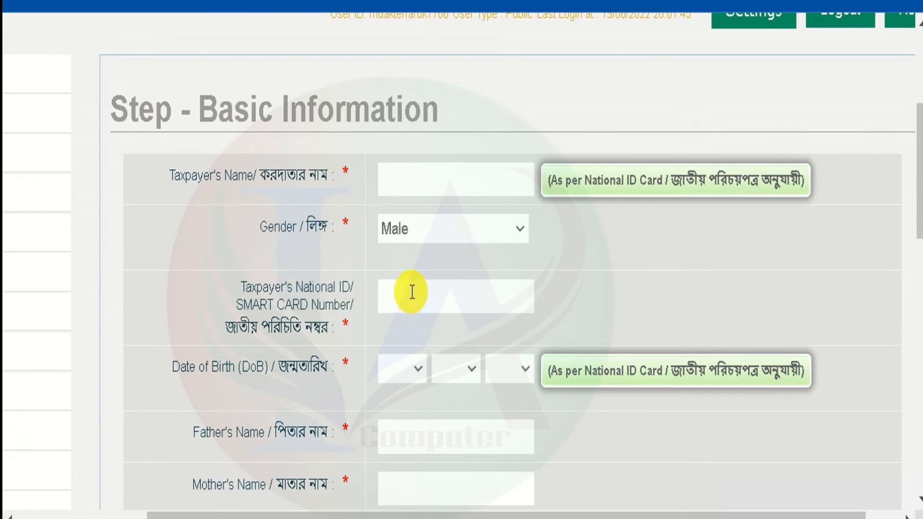
{"action": "scroll", "coordinate": [361, 347], "scroll_direction": "down", "scroll_amount": 5}
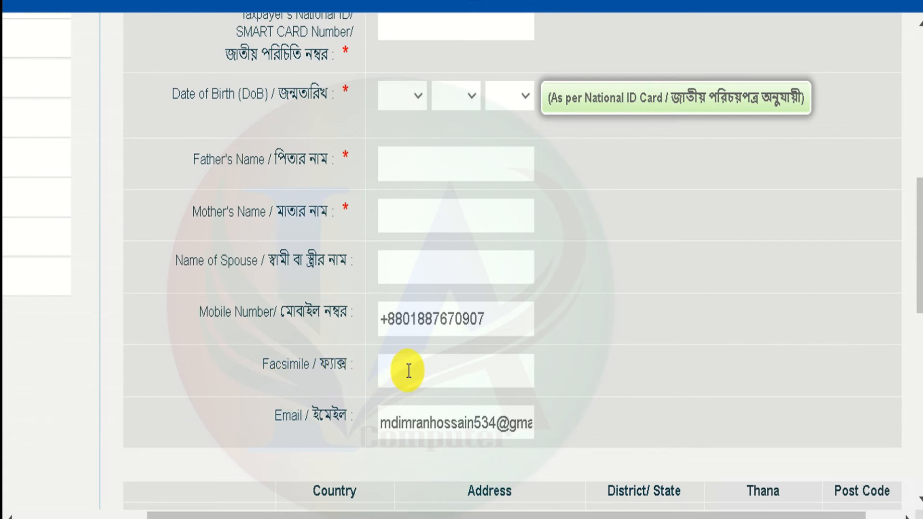
{"action": "left_click_drag", "start_coordinate": [919, 267], "coordinate": [921, 297]}
{"action": "scroll", "coordinate": [921, 298], "scroll_direction": "down", "scroll_amount": 5}
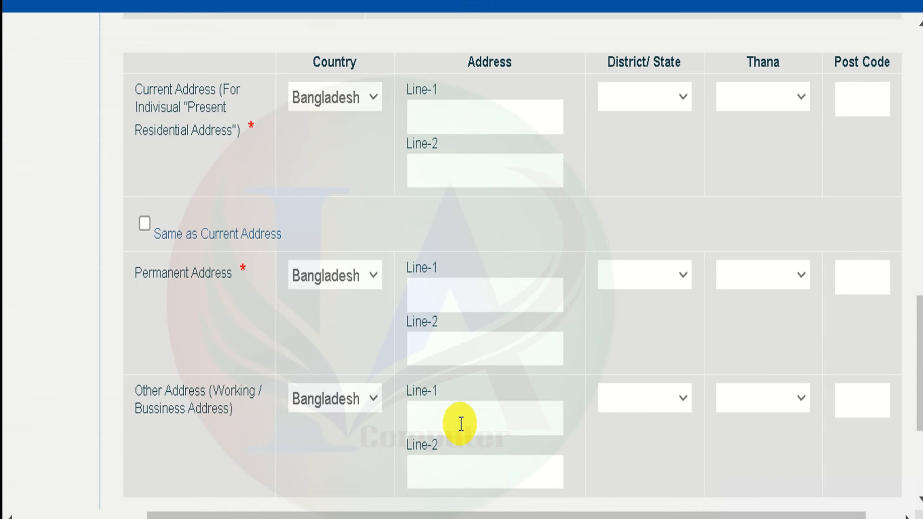
{"action": "scroll", "coordinate": [450, 419], "scroll_direction": "down", "scroll_amount": 4}
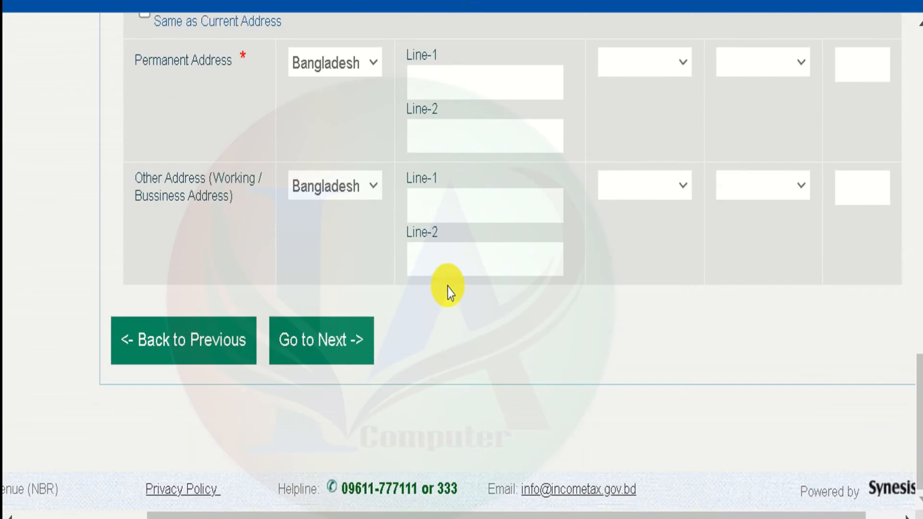
{"action": "scroll", "coordinate": [917, 309], "scroll_direction": "up", "scroll_amount": 4}
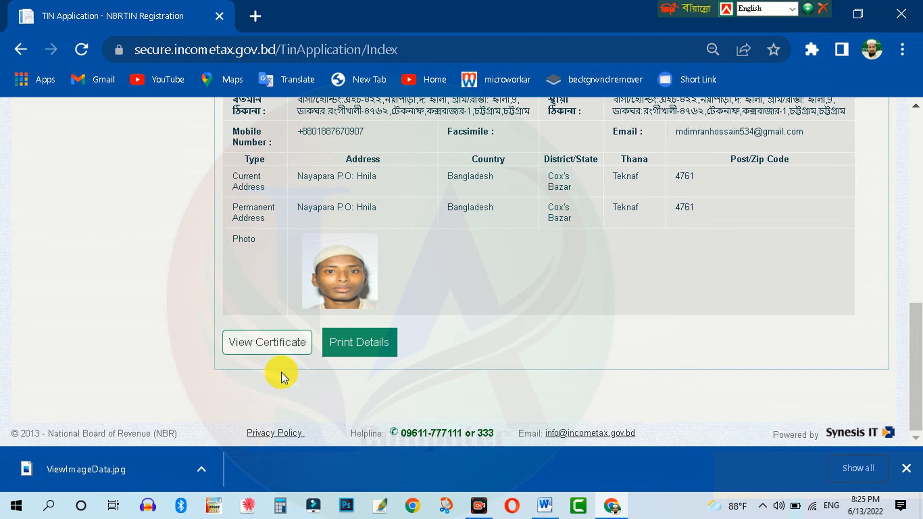
- Scroll through the submitted TIN application details to check them
{"action": "scroll", "coordinate": [393, 293], "scroll_direction": "up", "scroll_amount": 7}
{"action": "scroll", "coordinate": [393, 293], "scroll_direction": "down", "scroll_amount": 4}
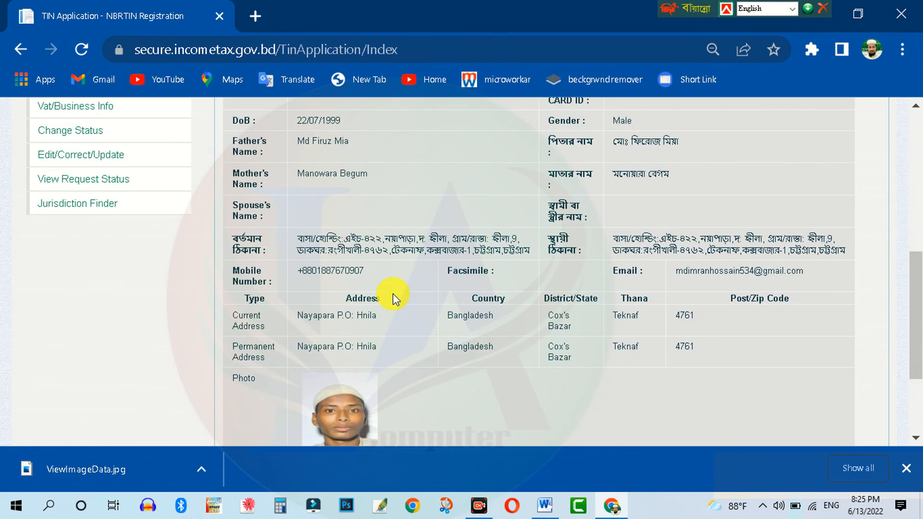
{"action": "scroll", "coordinate": [394, 293], "scroll_direction": "down", "scroll_amount": 3}
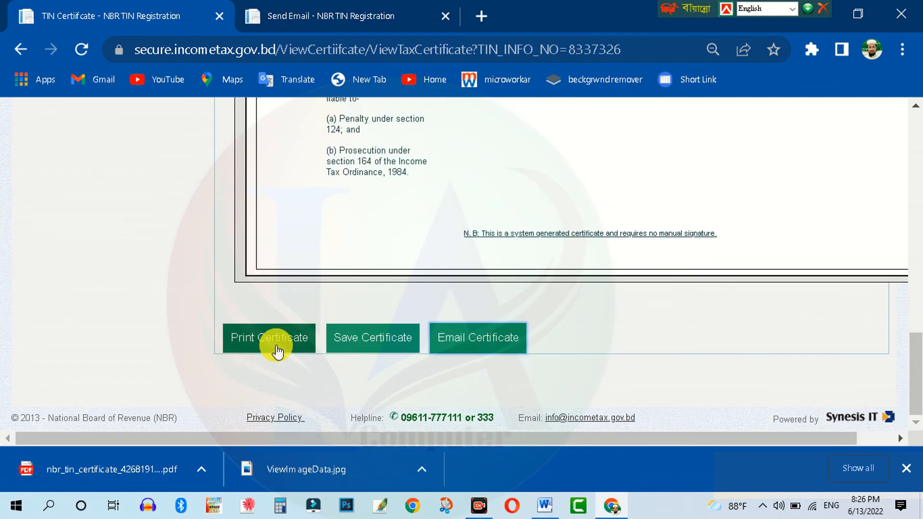
- Open the full TIN certificate and zoom the page in to read it
{"action": "left_click", "coordinate": [277, 351]}
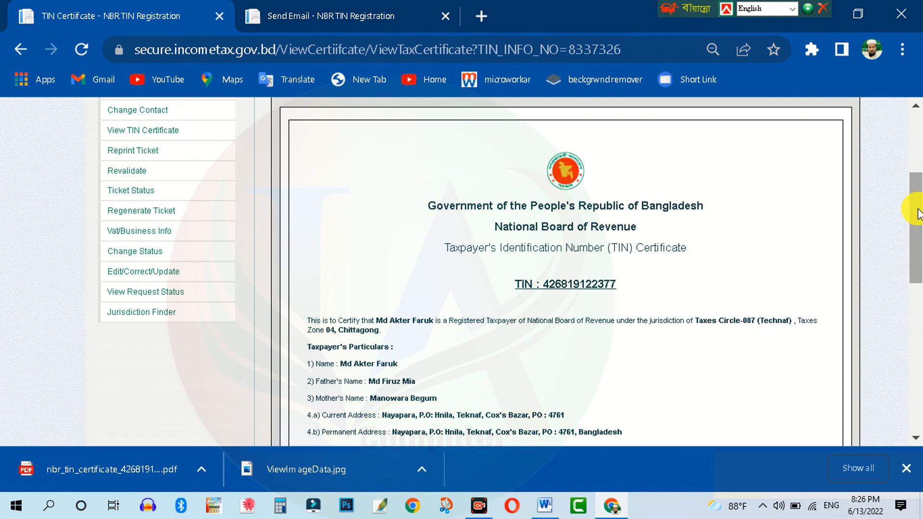
{"action": "left_click_drag", "start_coordinate": [918, 226], "coordinate": [907, 376]}
{"action": "scroll", "coordinate": [593, 282], "scroll_direction": "up", "scroll_amount": 2}
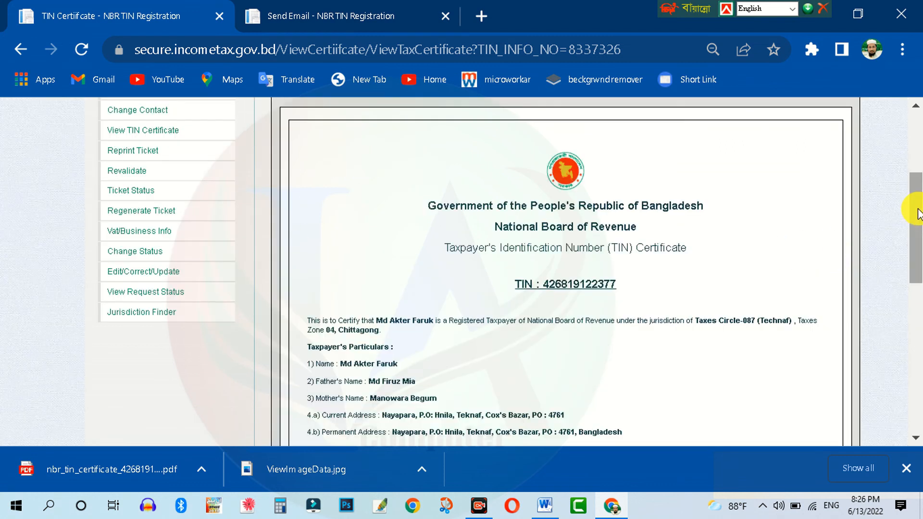
{"action": "left_click_drag", "start_coordinate": [916, 207], "coordinate": [895, 369]}
{"action": "key", "text": "ctrl+plus"}
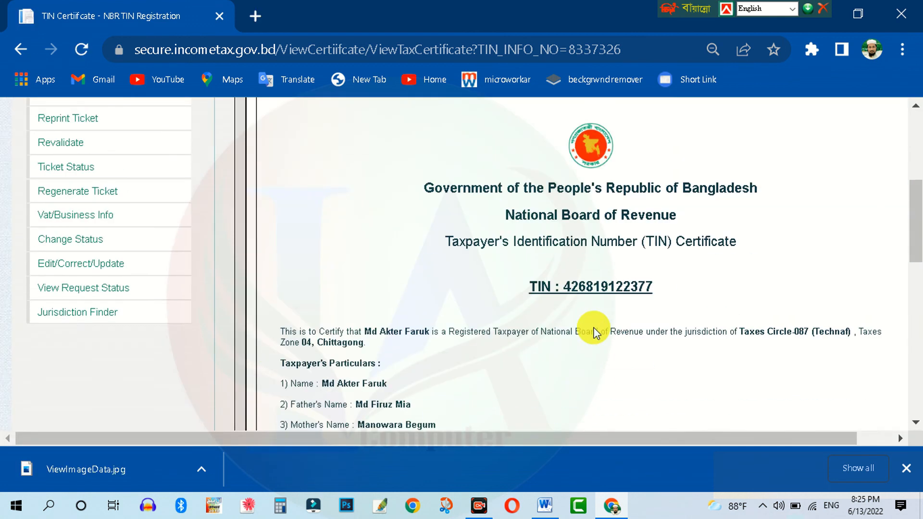
{"action": "scroll", "coordinate": [595, 332], "scroll_direction": "down", "scroll_amount": 5}
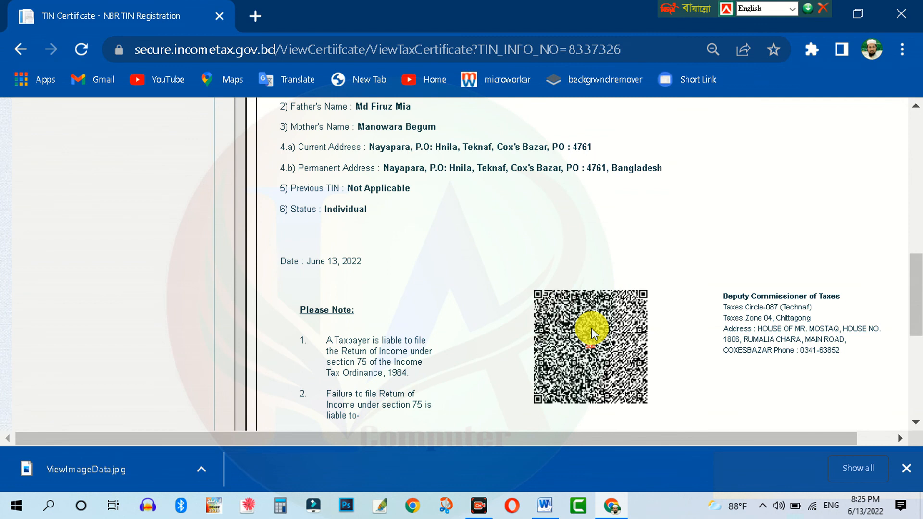
{"action": "scroll", "coordinate": [592, 329], "scroll_direction": "down", "scroll_amount": 5}
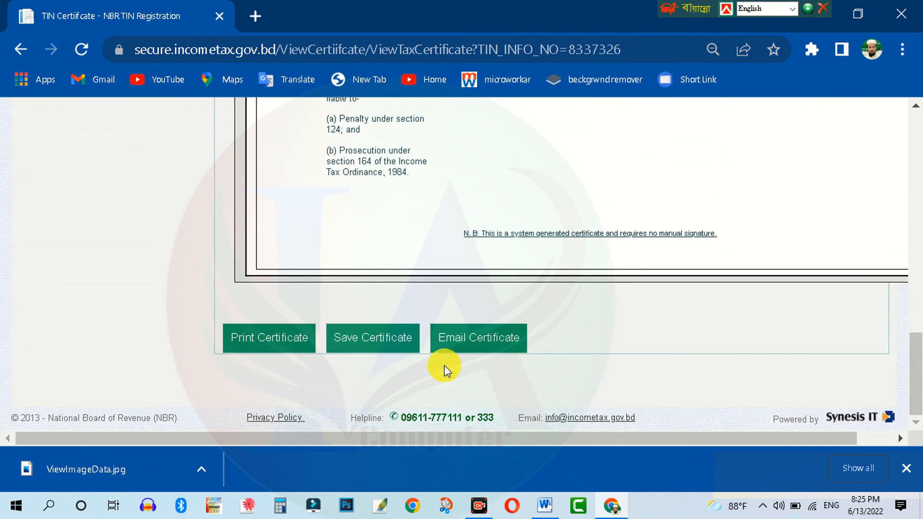
- Save the TIN certificate as a PDF file
{"action": "left_click", "coordinate": [393, 348]}
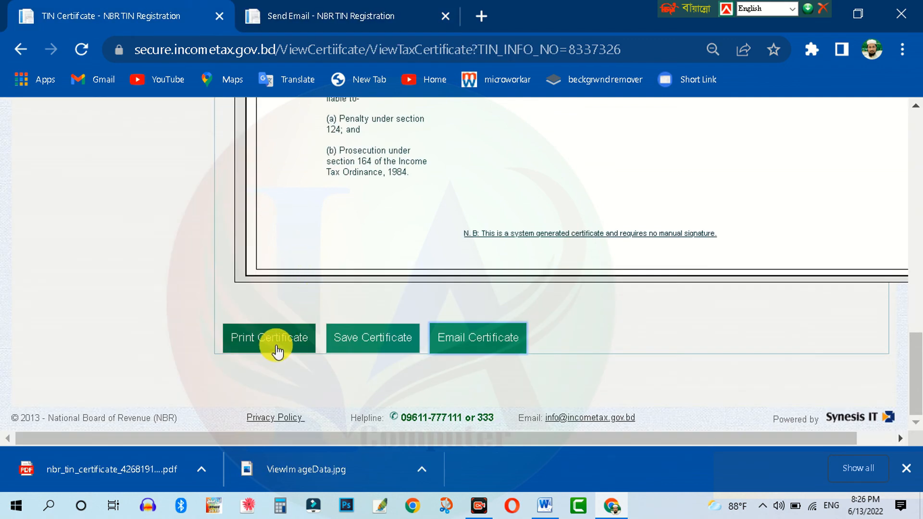
{"action": "scroll", "coordinate": [803, 255], "scroll_direction": "up", "scroll_amount": 15}
{"action": "left_click_drag", "start_coordinate": [913, 204], "coordinate": [903, 375]}
- Print the certificate to the EPSON L3110 Series after expanding More settings
{"action": "left_click", "coordinate": [269, 369]}
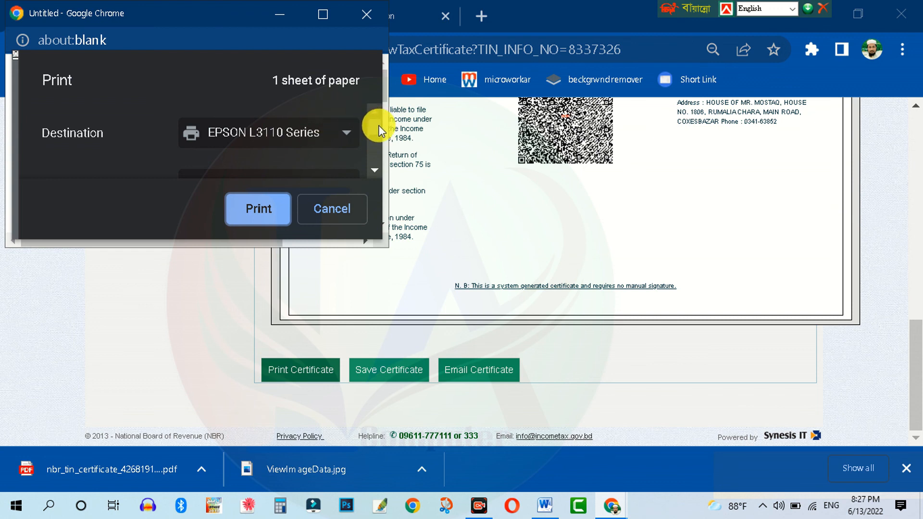
{"action": "scroll", "coordinate": [376, 131], "scroll_direction": "down", "scroll_amount": 1}
{"action": "left_click_drag", "start_coordinate": [376, 132], "coordinate": [377, 159]}
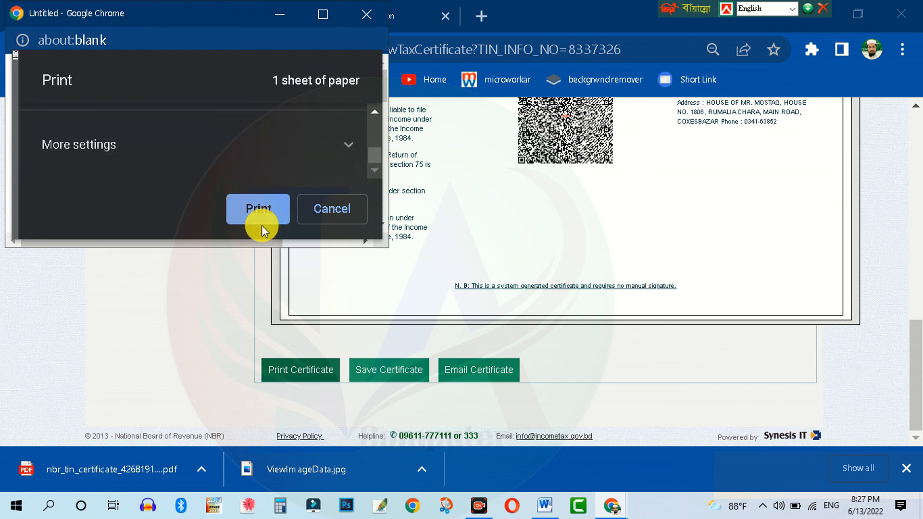
{"action": "left_click", "coordinate": [304, 178]}
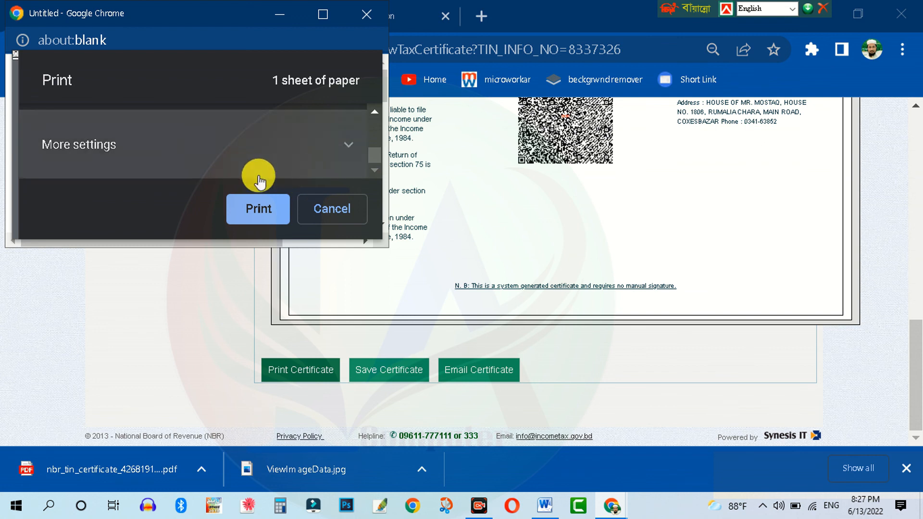
{"action": "left_click", "coordinate": [248, 217]}
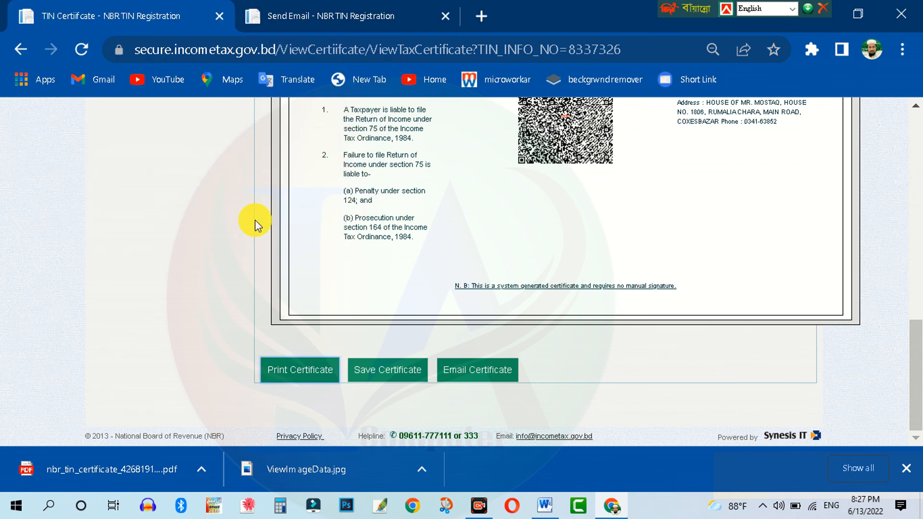